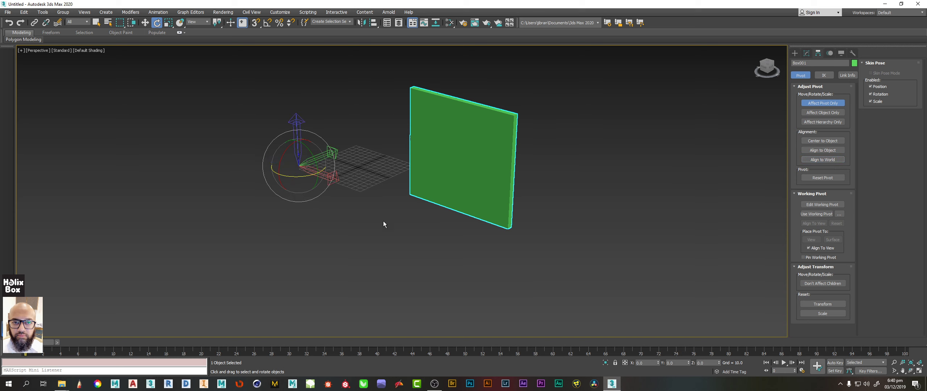
Turn off pivot-only adjustment for the green box and fit it in all four viewports.
alt+middle_drag(339, 207, 329, 215)
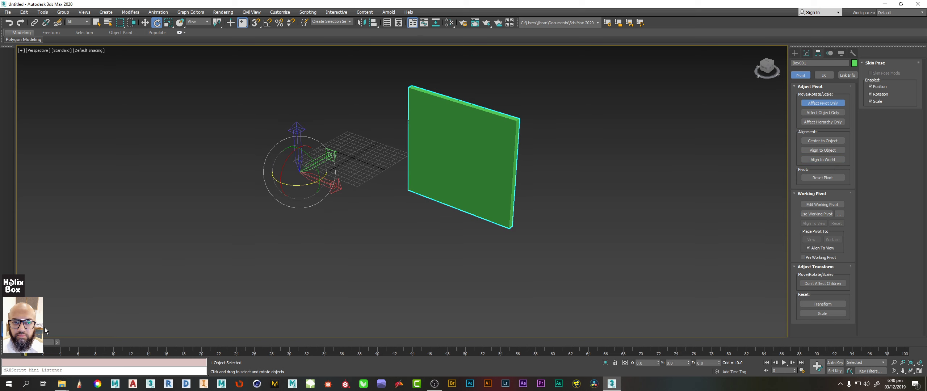
mouse_move(309, 204)
alt+middle_down()
mouse_move(294, 188)
mouse_move(298, 199)
alt+middle_up()
key(w)
middle_drag(354, 178, 363, 193)
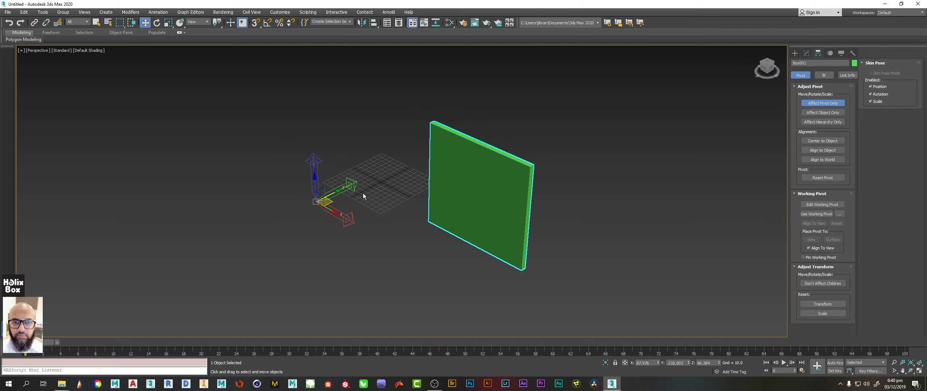
click(829, 104)
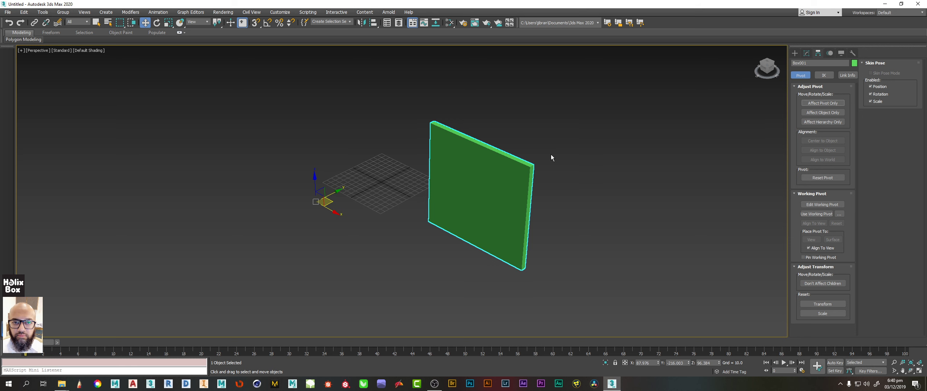
key(alt+w)
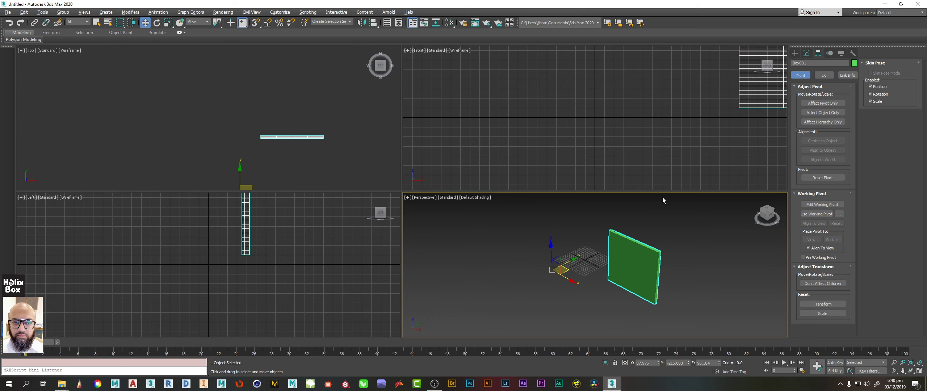
click(920, 362)
Reset the scene without saving the changes.
click(7, 12)
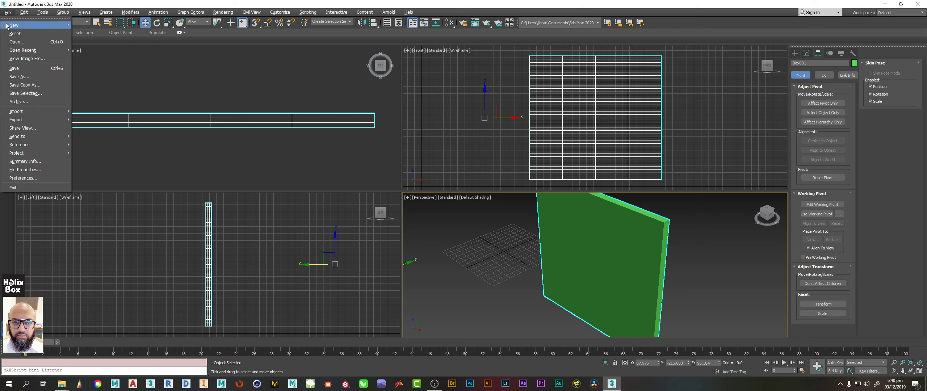
click(8, 29)
click(463, 202)
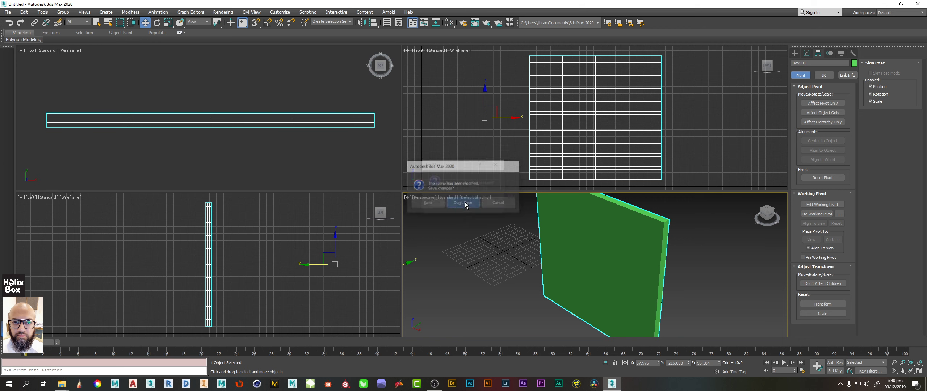
click(437, 204)
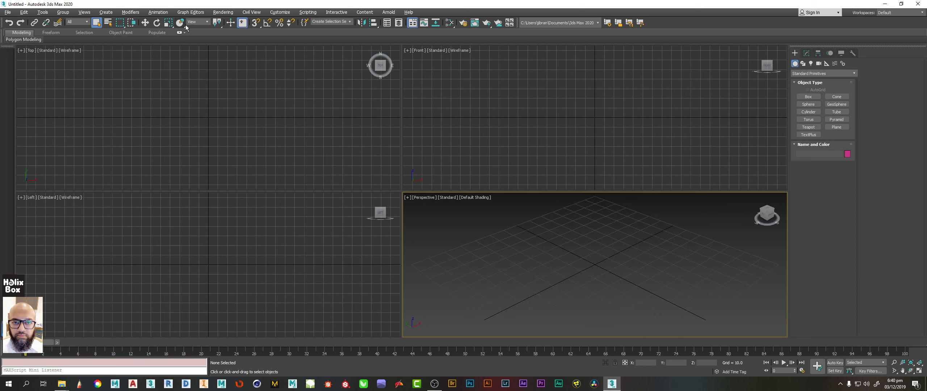
Switch the reference coordinate system to World and back to View.
click(206, 24)
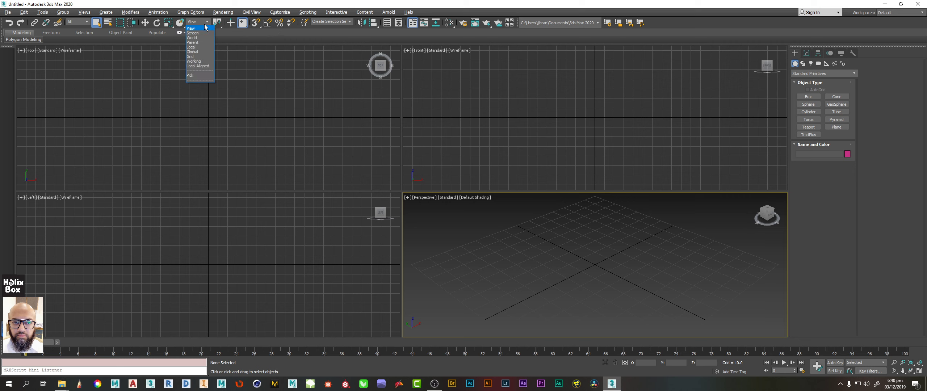
click(198, 38)
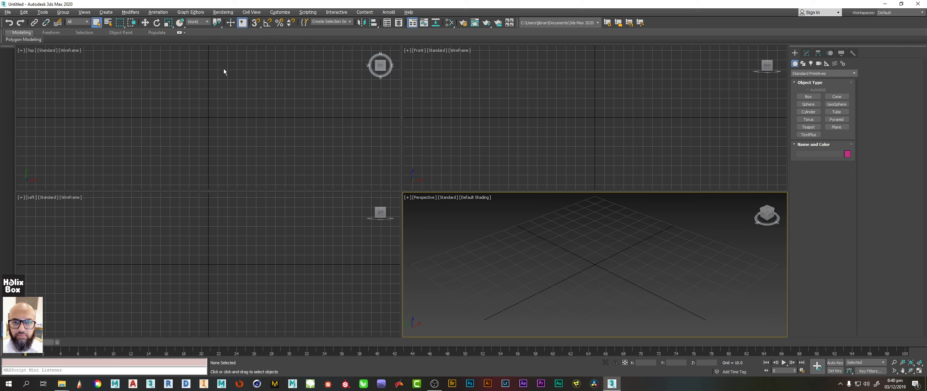
click(206, 23)
click(201, 29)
Create a standard-primitive teapot near the grid centre in the Perspective viewport.
click(808, 127)
drag(598, 260, 616, 286)
right_click(616, 286)
middle_drag(616, 286, 609, 314)
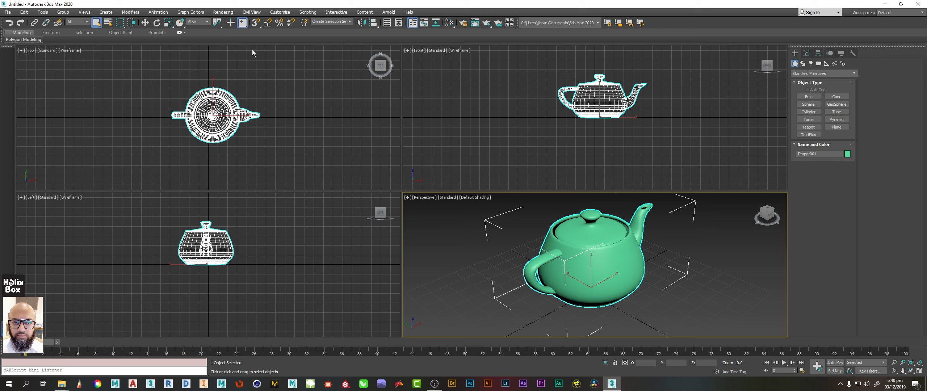
Set the reference coordinate system to World for the selection tool while the teapot is selected.
click(201, 22)
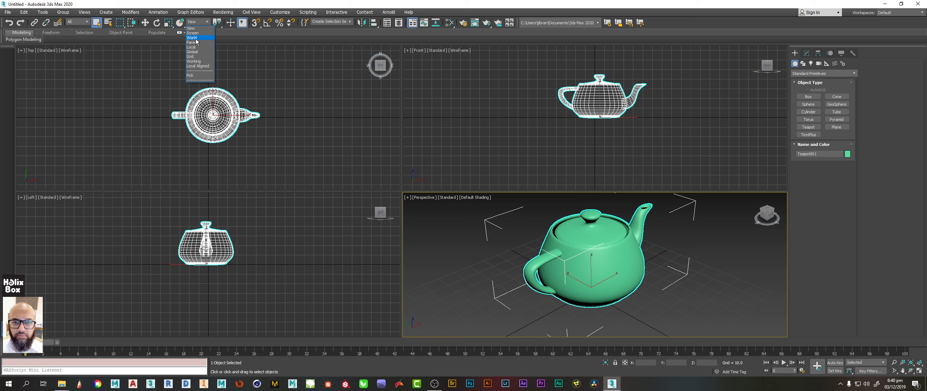
click(192, 37)
middle_drag(548, 245, 555, 239)
middle_click(247, 132)
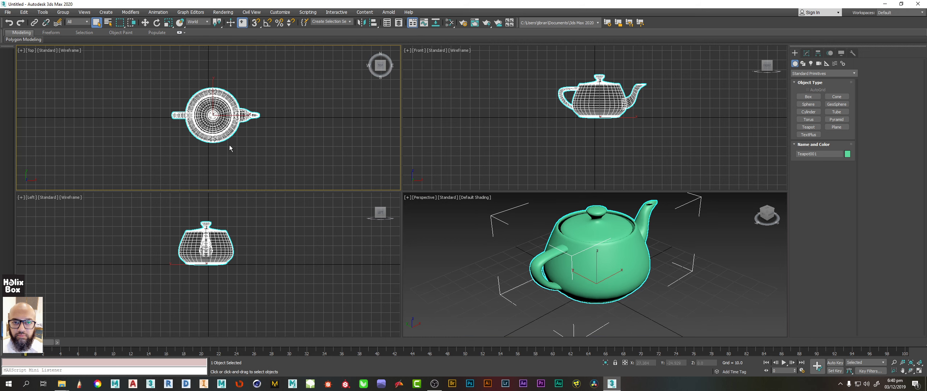
middle_drag(207, 150, 216, 142)
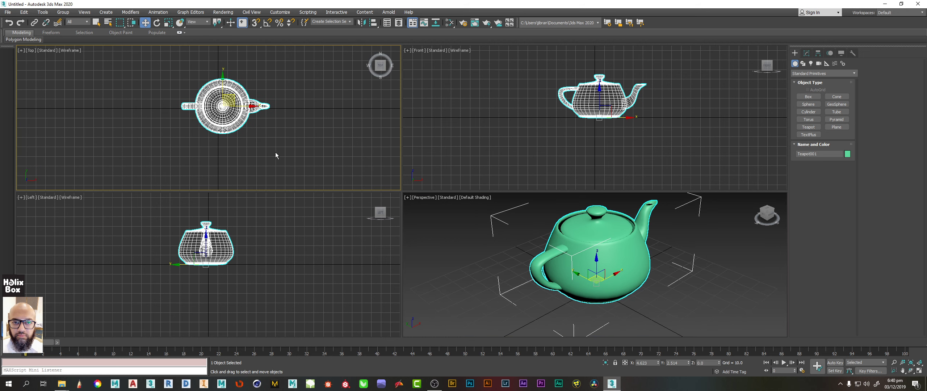
Activate the Move tool for the teapot and set its reference coordinate system to World.
key(w)
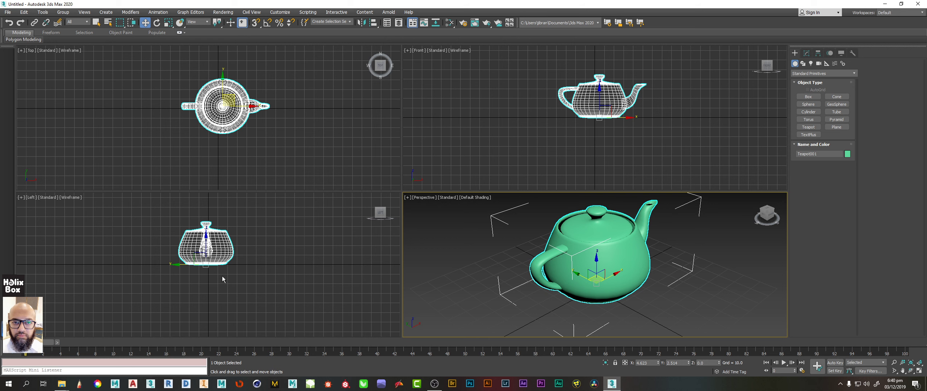
middle_drag(287, 107, 277, 109)
alt+middle_drag(617, 259, 616, 247)
click(197, 21)
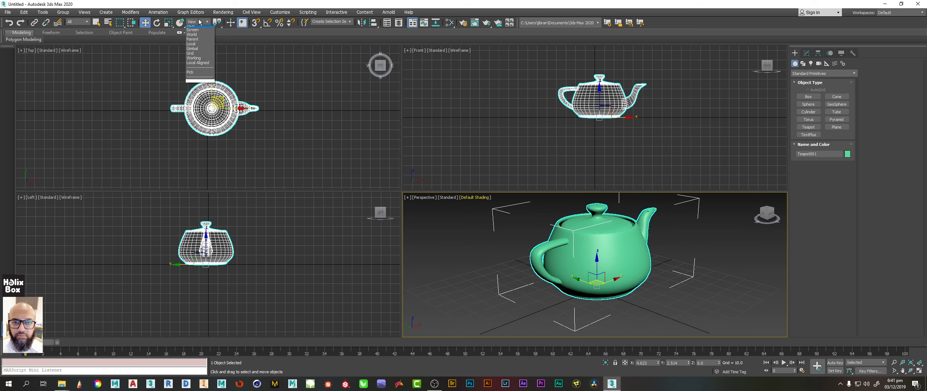
click(199, 40)
Deselect the teapot and activate the Top, Left, Front and Perspective viewports in turn to compare their axis orientation.
click(316, 130)
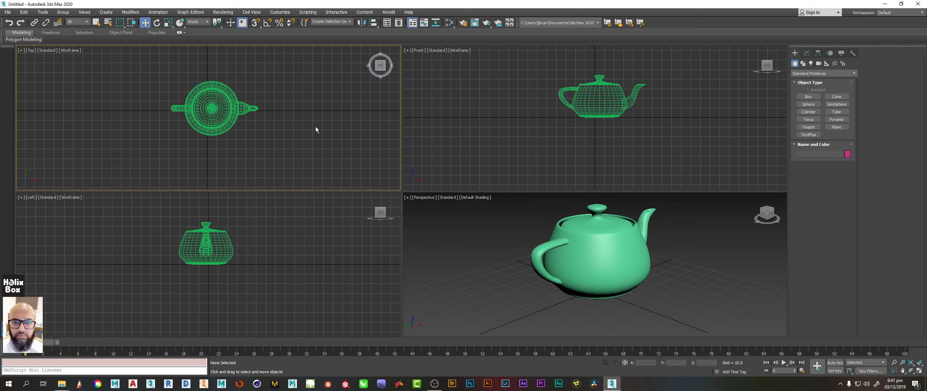
click(322, 261)
click(468, 145)
click(272, 138)
click(300, 262)
click(335, 121)
click(453, 152)
click(513, 261)
click(311, 266)
click(358, 133)
click(519, 307)
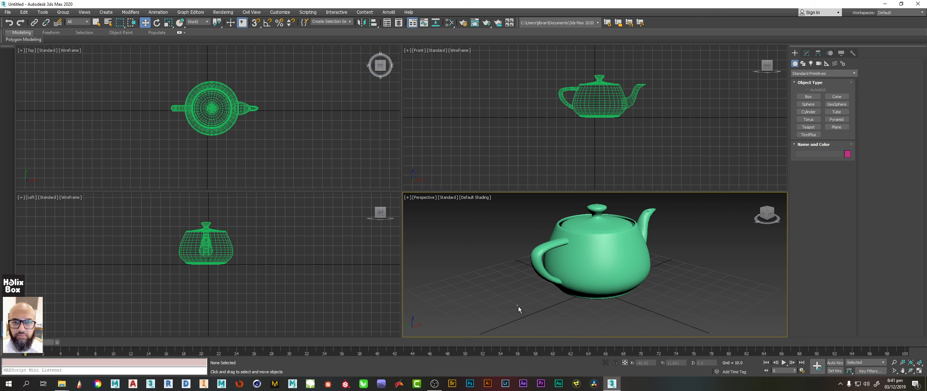
Reselect the teapot from the Top viewport.
alt+middle_drag(491, 281, 510, 235)
click(609, 268)
right_click(284, 129)
click(284, 133)
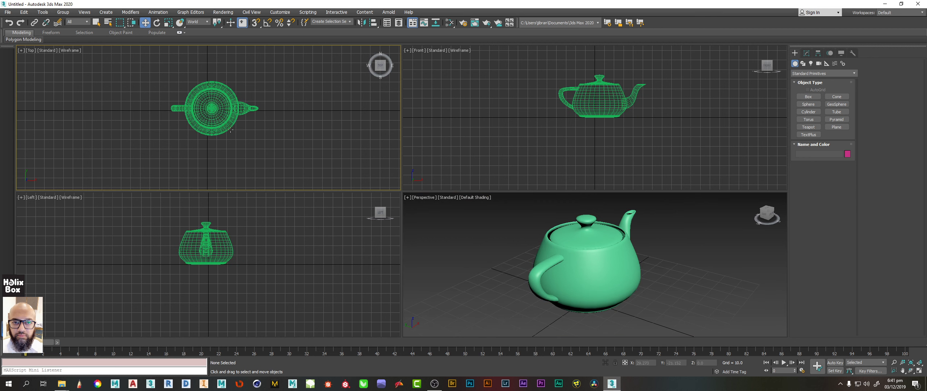
click(217, 120)
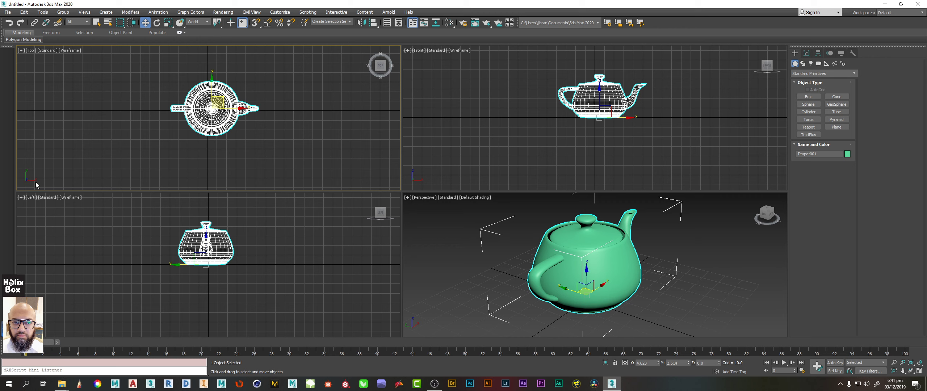
Switch the reference coordinate system to Local and check the teapot's axes in the Left, Top and Perspective viewports.
click(200, 23)
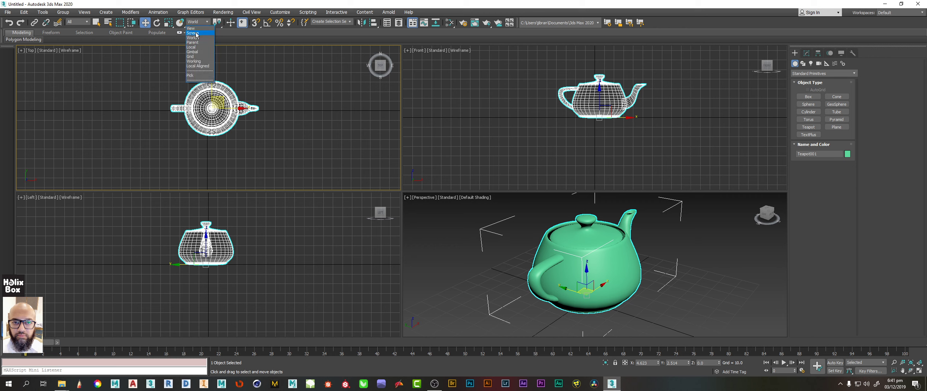
click(195, 48)
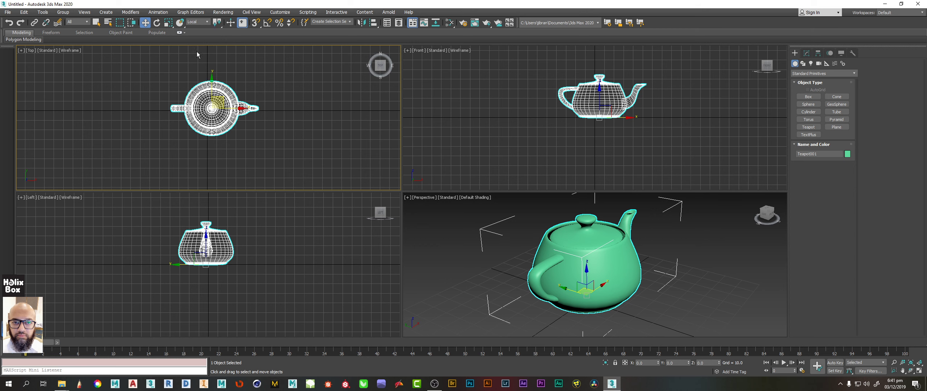
middle_drag(311, 250, 303, 261)
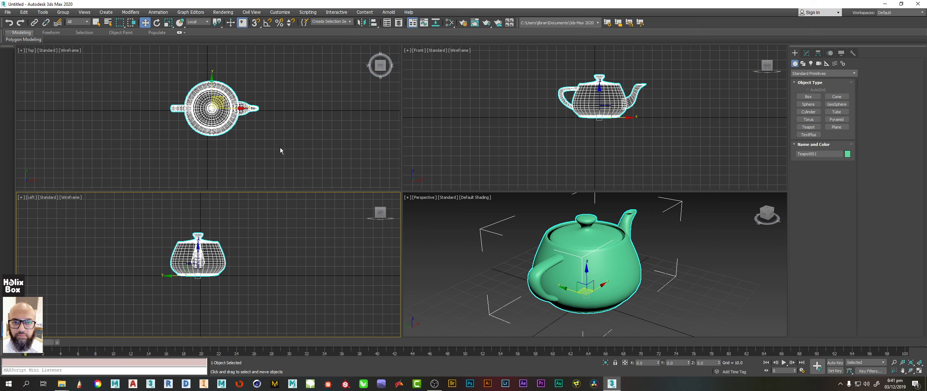
middle_drag(280, 148, 273, 140)
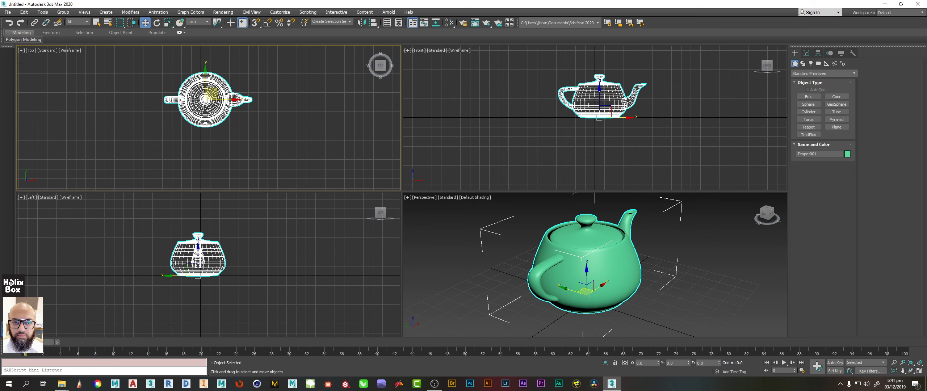
middle_drag(627, 273, 582, 257)
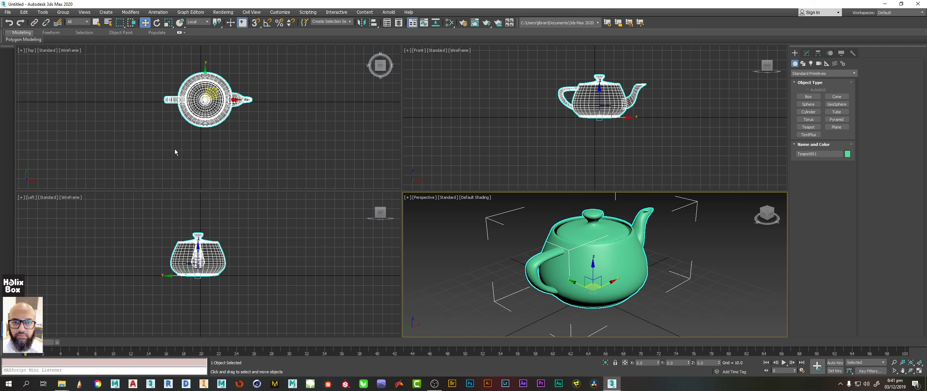
middle_drag(297, 130, 299, 131)
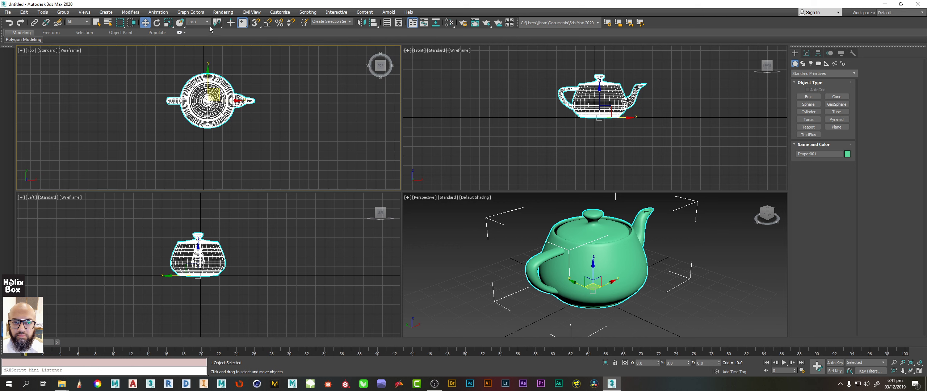
Set the reference coordinate system back to World and check the teapot's axes in the Top and Perspective viewports.
click(205, 21)
click(198, 40)
middle_drag(271, 150, 264, 141)
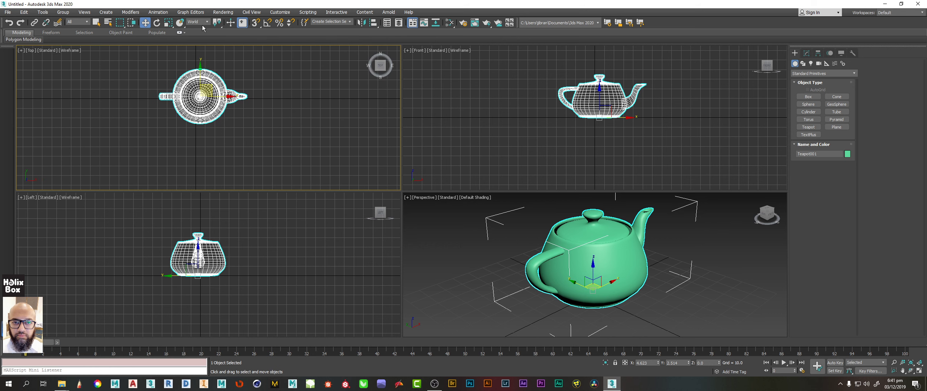
alt+middle_drag(581, 243, 574, 252)
alt+middle_drag(521, 225, 515, 248)
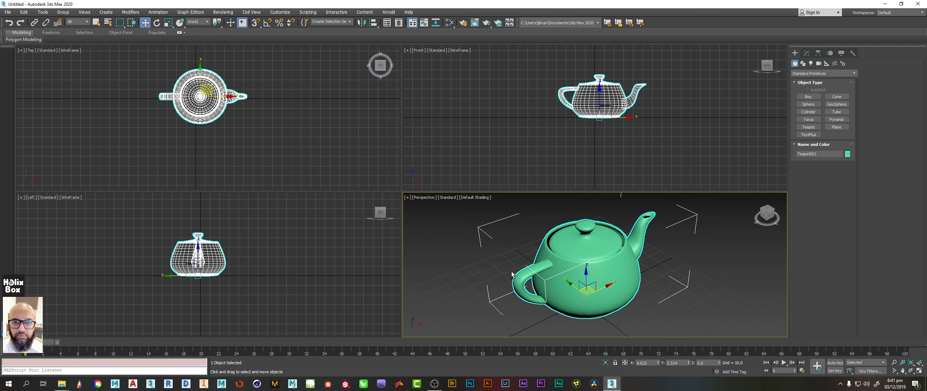
alt+middle_drag(512, 275, 510, 255)
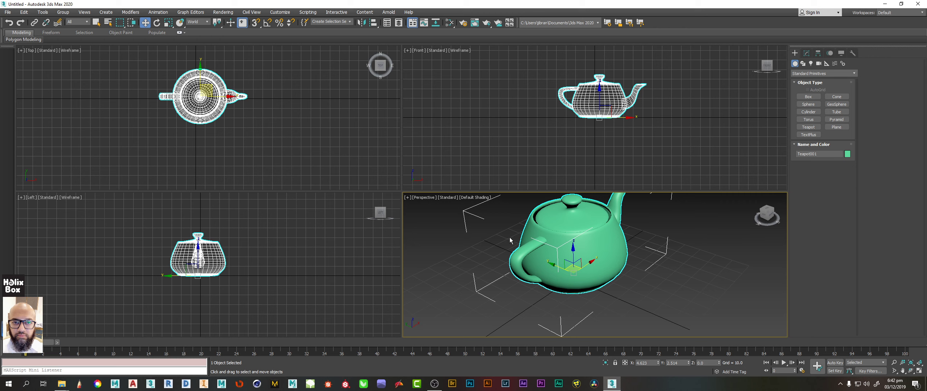
Maximize the Perspective viewport with the teapot selected.
click(512, 226)
click(585, 234)
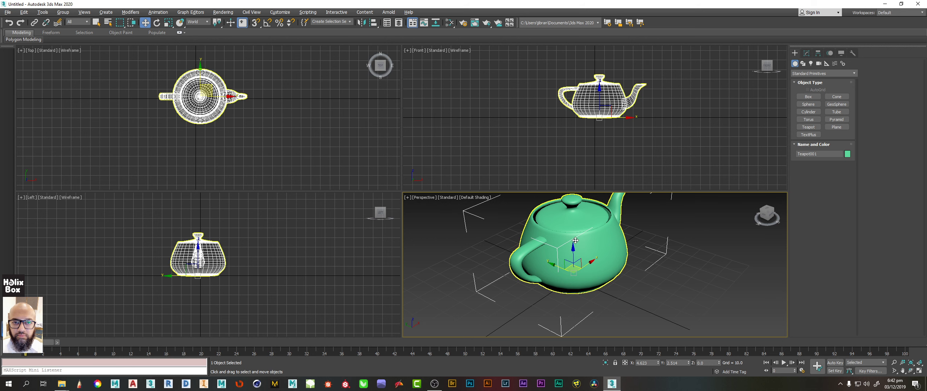
mouse_move(585, 235)
alt+middle_down()
mouse_move(571, 216)
mouse_move(582, 222)
alt+middle_up()
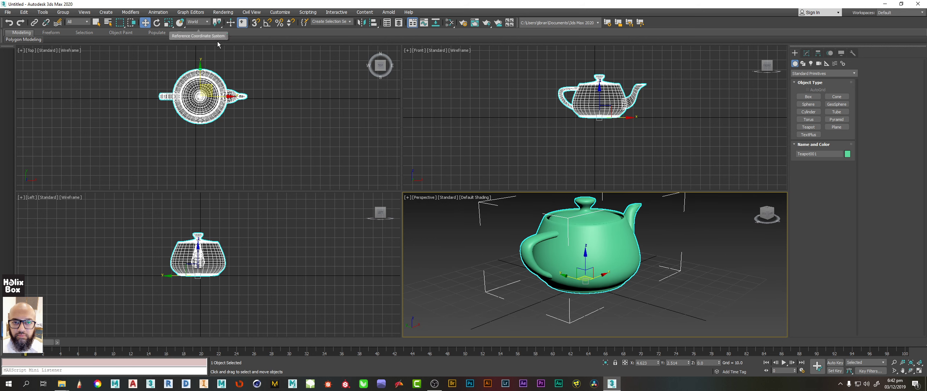
alt+middle_drag(533, 252, 501, 260)
key(alt+w)
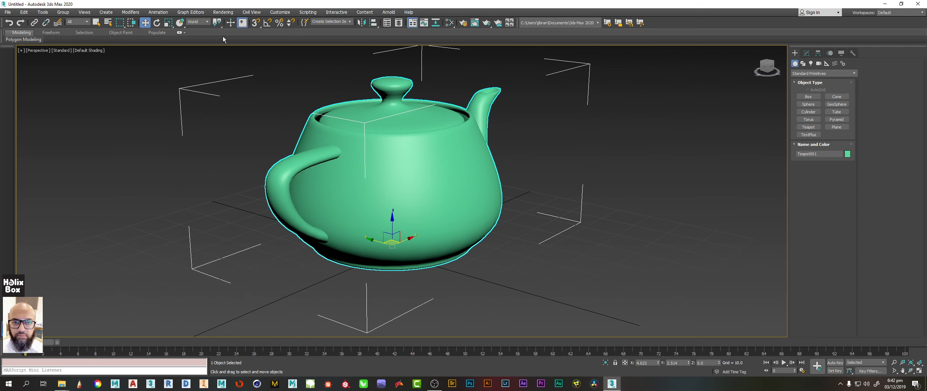
click(207, 23)
click(206, 23)
click(472, 187)
alt+middle_drag(439, 162, 442, 165)
alt+middle_drag(524, 197, 540, 197)
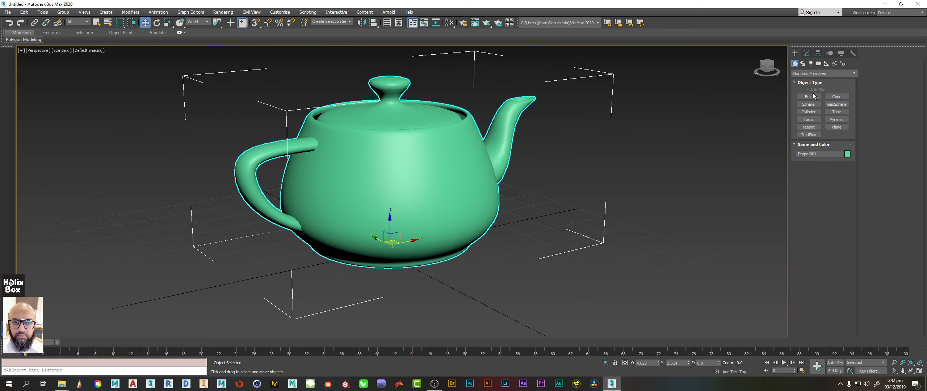
Display the pivot adjustment settings for the selected teapot.
click(807, 53)
click(818, 53)
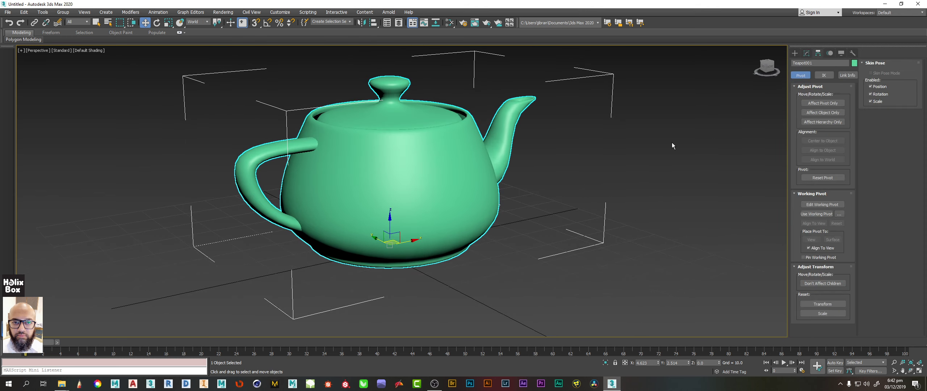
alt+middle_drag(473, 185, 434, 228)
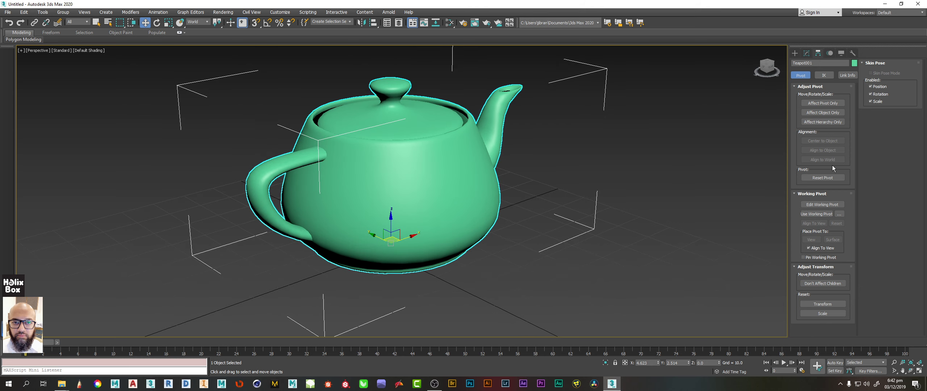
alt+middle_drag(454, 211, 452, 193)
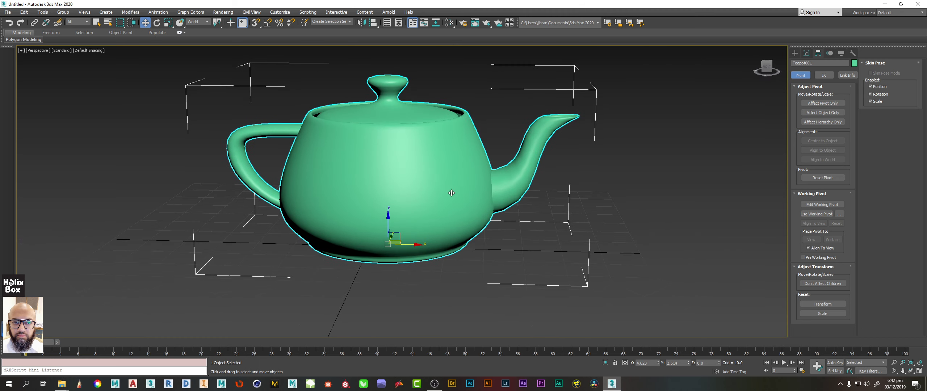
Move only the teapot's pivot away from the spout side, then reset the pivot and stop editing it.
click(823, 103)
drag(392, 234, 764, 116)
alt+middle_drag(523, 147, 466, 179)
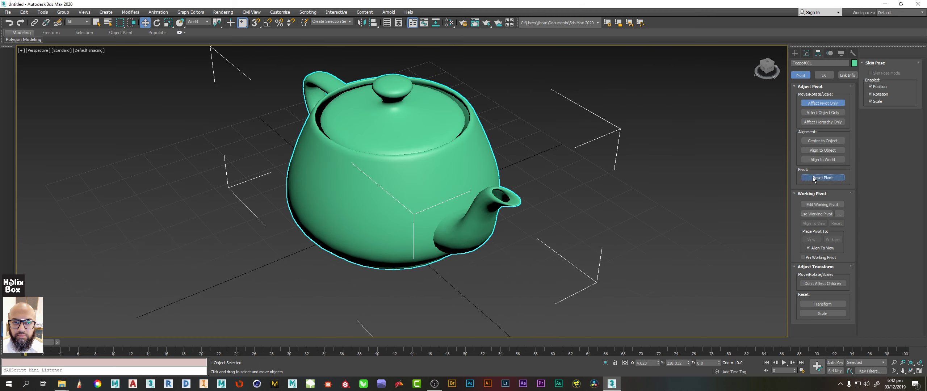
click(816, 178)
alt+middle_drag(396, 201, 425, 165)
scroll(431, 166, down, 2)
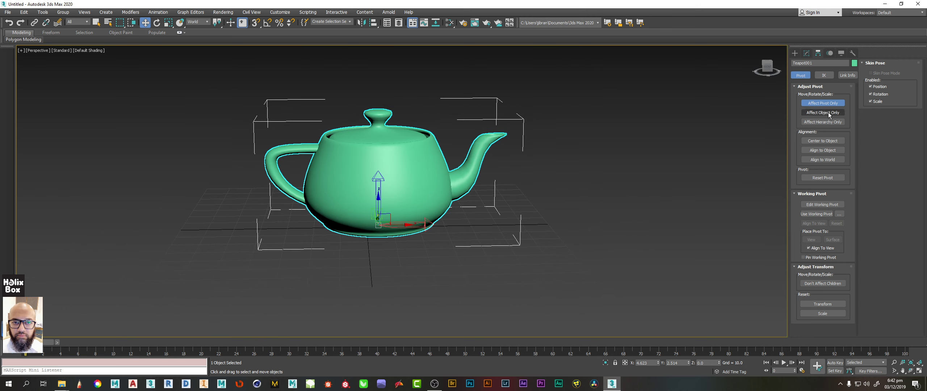
click(823, 103)
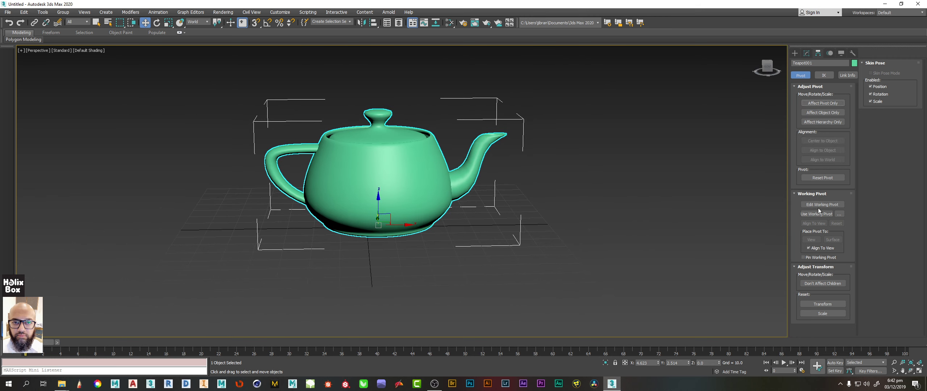
Edit the working pivot, move it out beyond the teapot's handle, and use it as the active pivot.
click(824, 104)
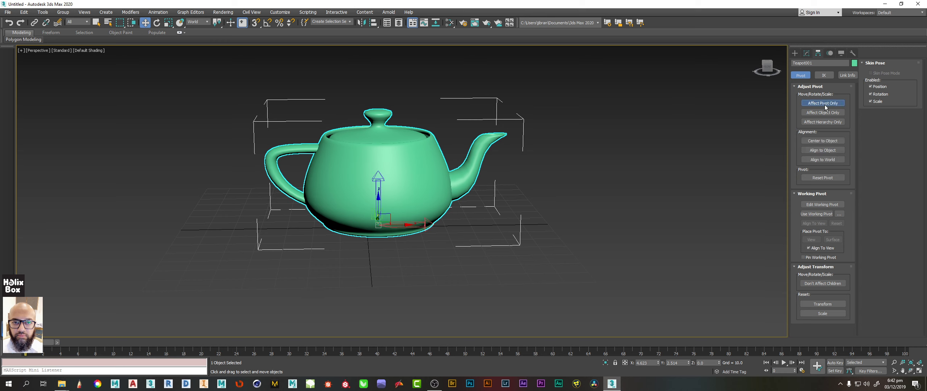
click(823, 204)
middle_drag(446, 196, 401, 199)
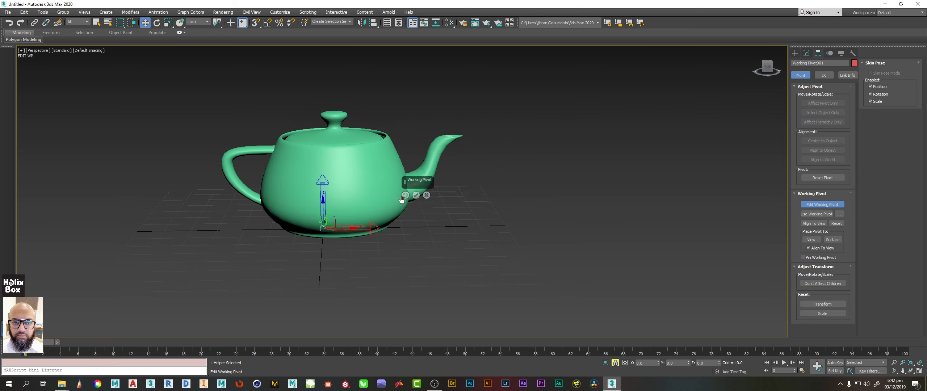
drag(330, 218, 134, 188)
click(416, 195)
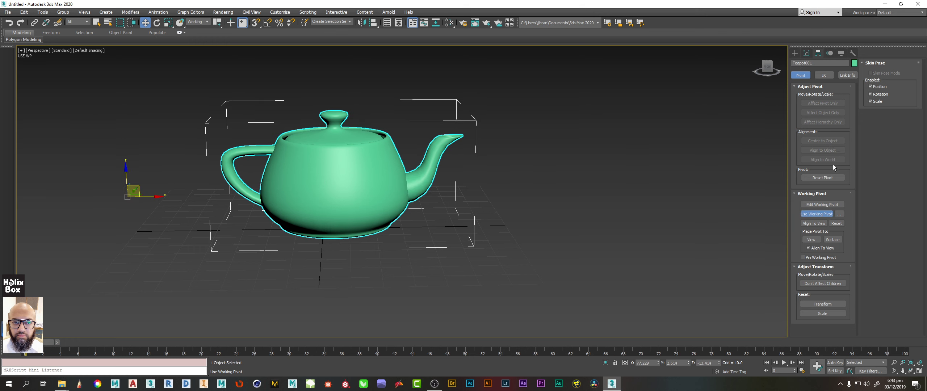
Add an Edit Poly modifier to the teapot and select the vertices of the lid and upper spout.
click(807, 53)
alt+middle_drag(245, 223, 251, 192)
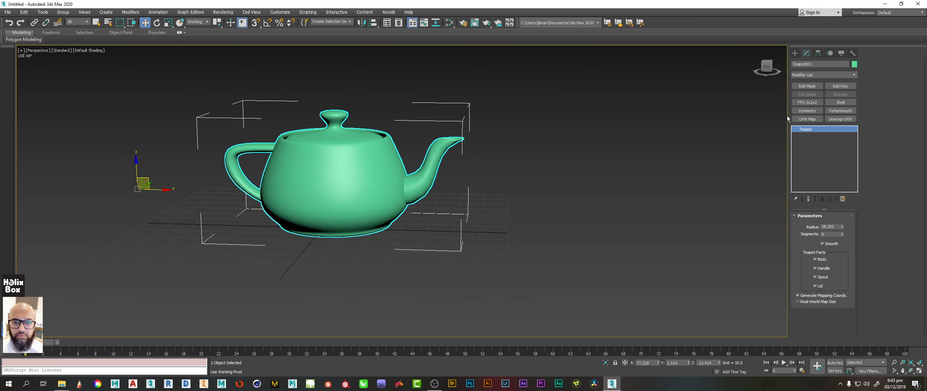
click(833, 87)
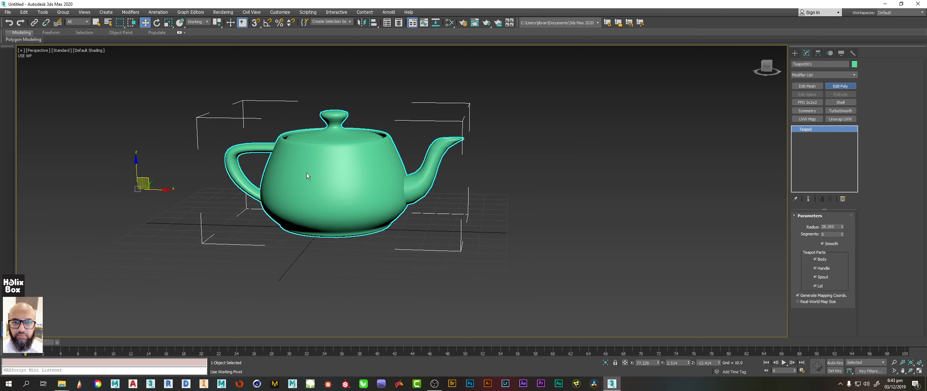
alt+middle_drag(306, 174, 317, 164)
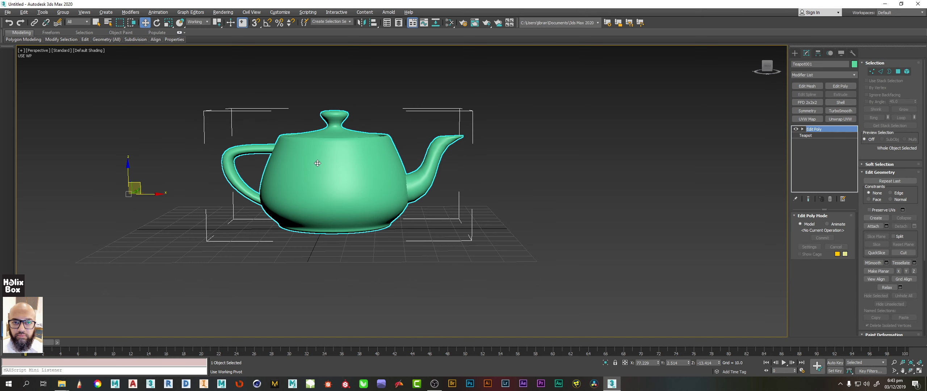
key(1)
drag(287, 86, 391, 142)
middle_drag(344, 123, 360, 133)
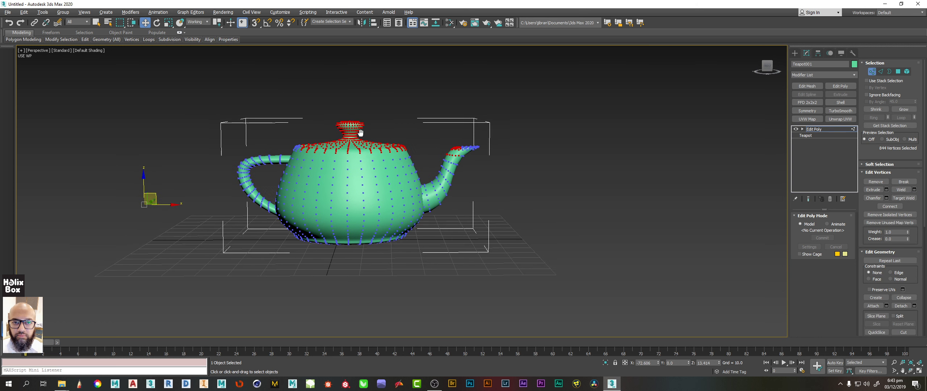
Try rotating the selected vertices around the working pivot, then remove the Edit Poly modifier.
key(e)
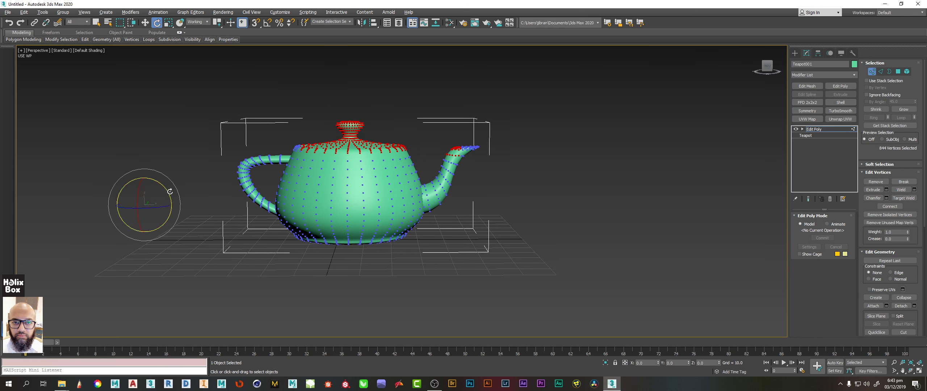
drag(170, 191, 190, 199)
alt+middle_drag(191, 199, 254, 167)
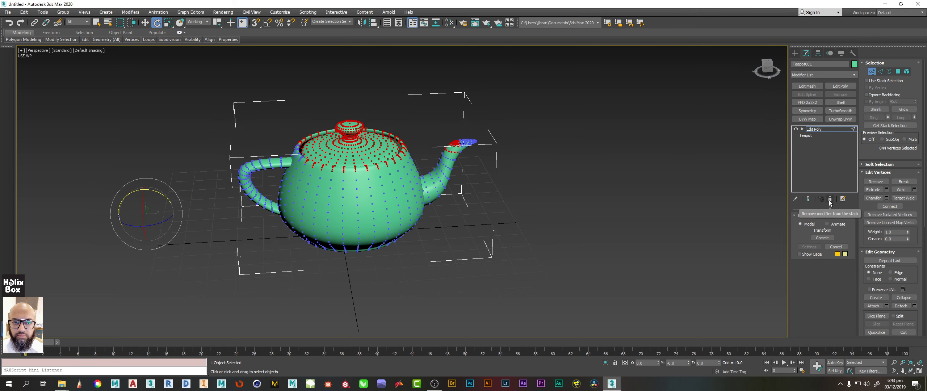
click(829, 199)
Open the working pivot for editing again, then stop using it and return to the Move tool on the teapot.
click(818, 53)
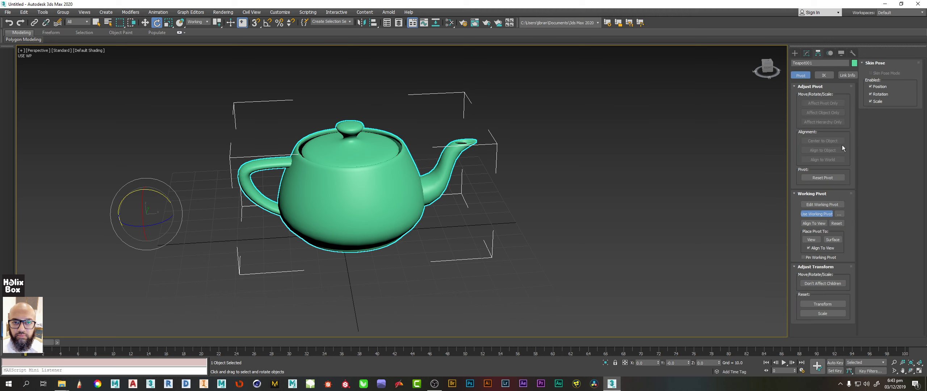
click(822, 205)
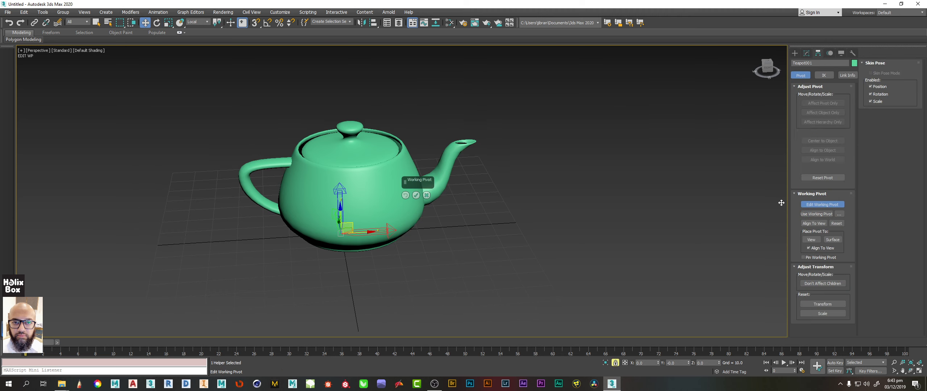
click(817, 214)
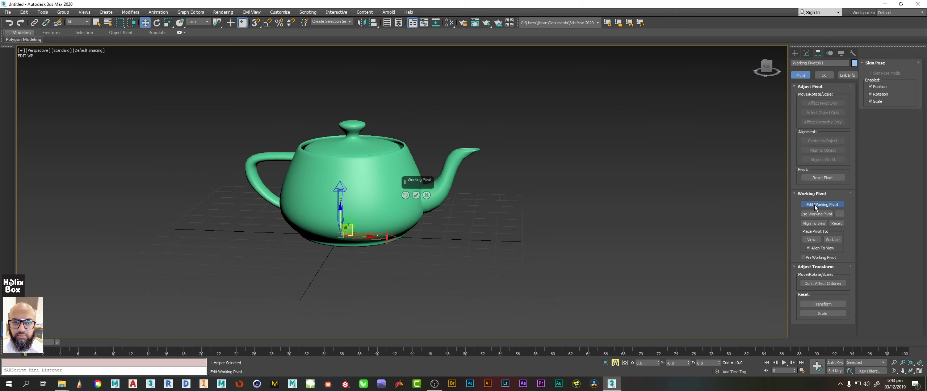
key(e)
click(817, 214)
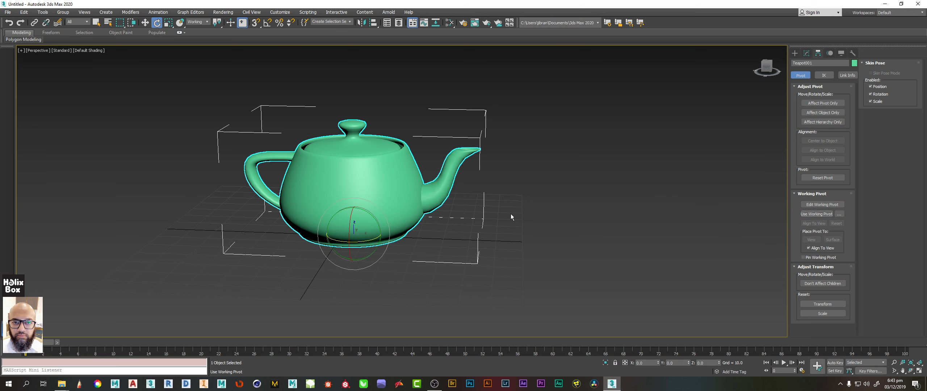
alt+middle_drag(435, 190, 398, 206)
key(w)
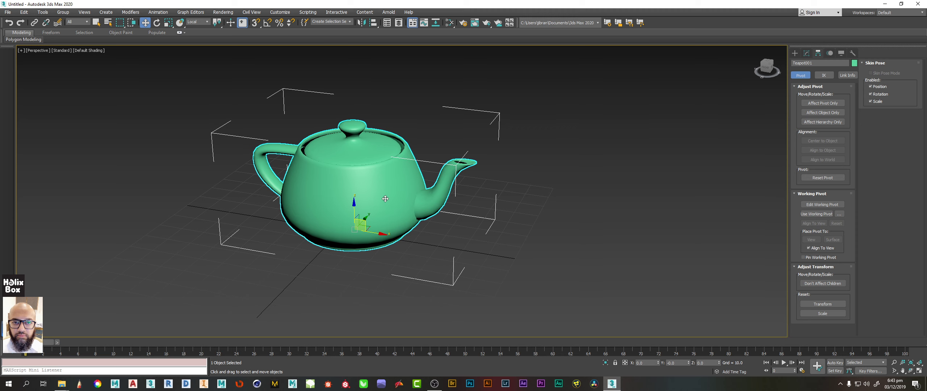
mouse_move(386, 199)
alt+middle_down()
mouse_move(396, 197)
mouse_move(386, 208)
mouse_move(388, 200)
alt+middle_up()
scroll(394, 199, up, 3)
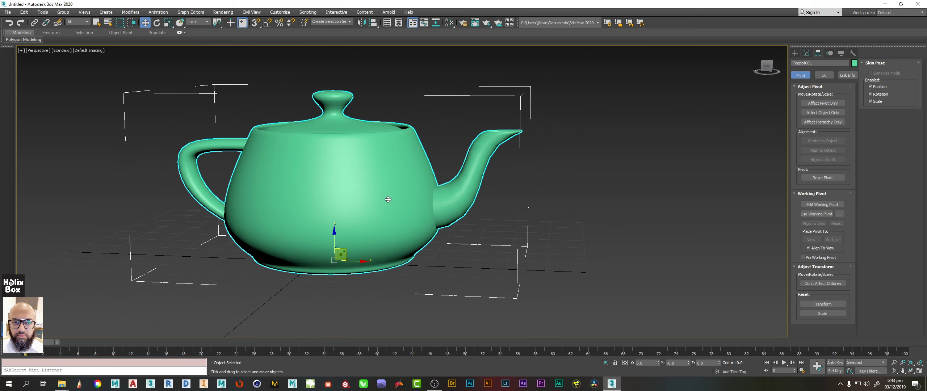
mouse_move(364, 185)
alt+middle_down()
mouse_move(373, 195)
mouse_move(376, 185)
alt+middle_up()
scroll(376, 179, down, 2)
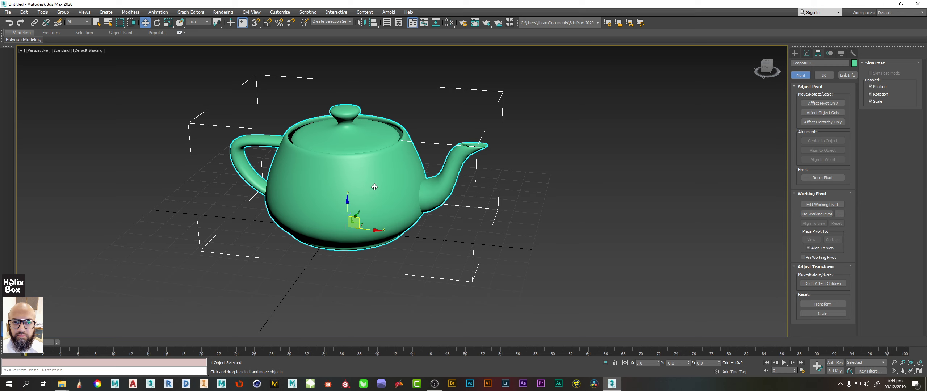
mouse_move(383, 155)
alt+middle_down()
mouse_move(399, 161)
mouse_move(381, 163)
alt+middle_up()
scroll(398, 161, down, 2)
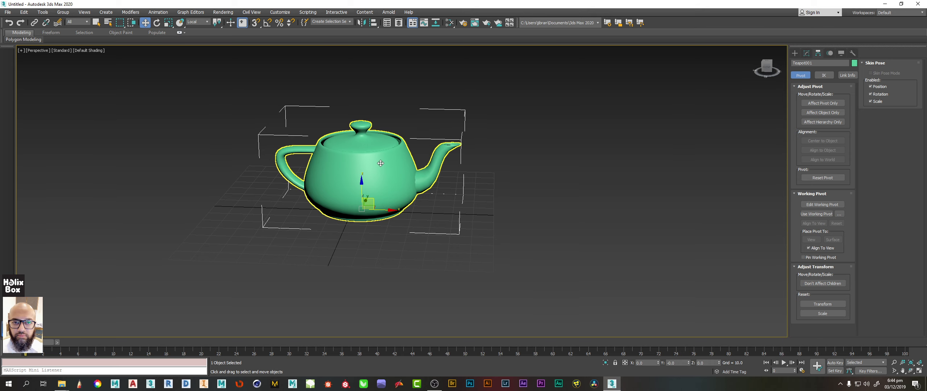
alt+middle_drag(426, 206, 402, 180)
scroll(402, 181, up, 2)
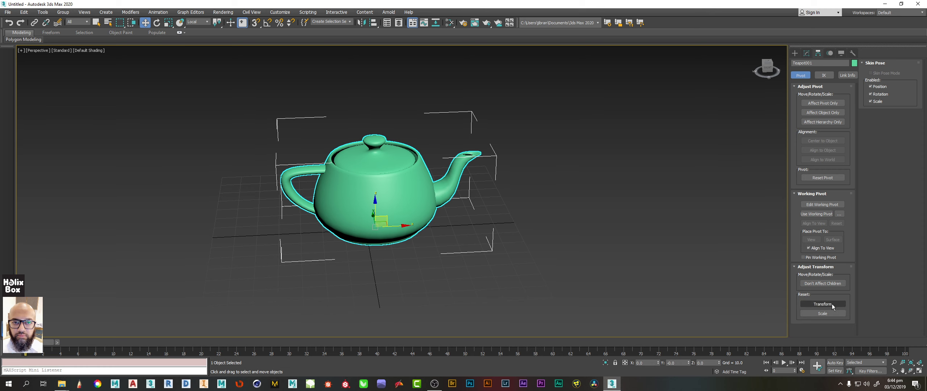
Reset the teapot's scale and transform in the transform adjustment settings.
alt+middle_drag(484, 243, 471, 238)
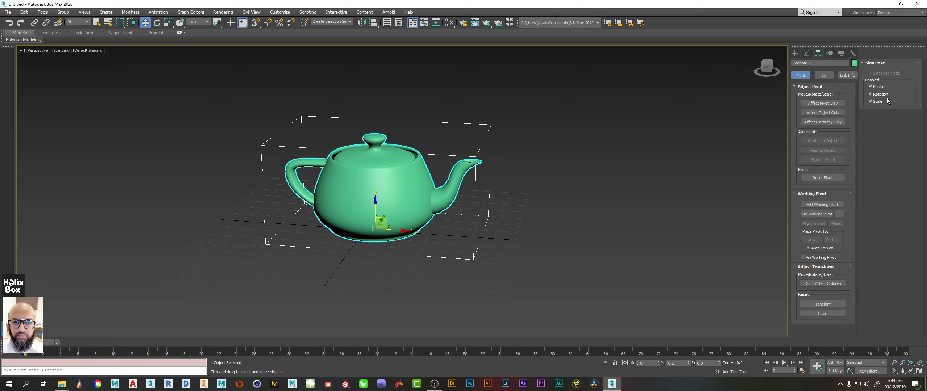
click(829, 314)
alt+middle_drag(429, 235, 420, 242)
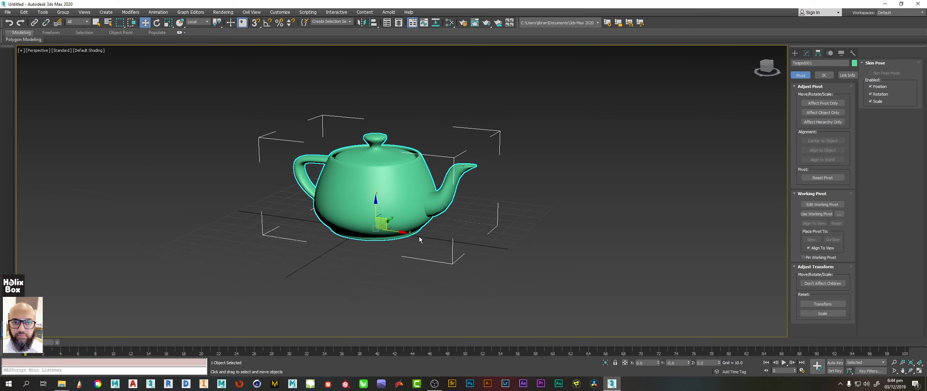
click(828, 305)
Examine the teapot's IK parameters and its Link Info locks and inheritance options, then deselect the teapot.
click(824, 75)
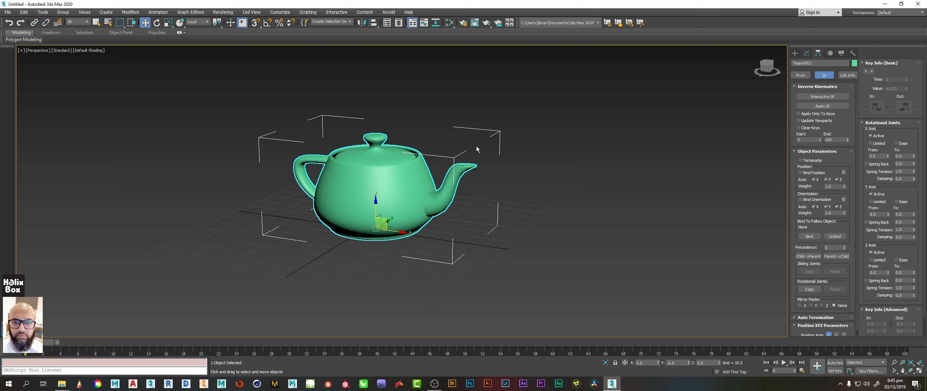
alt+middle_drag(332, 156, 337, 206)
scroll(337, 206, down, 3)
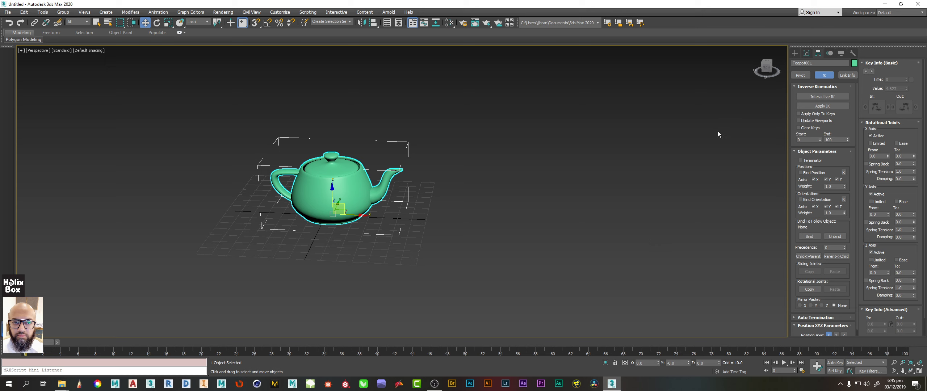
click(847, 75)
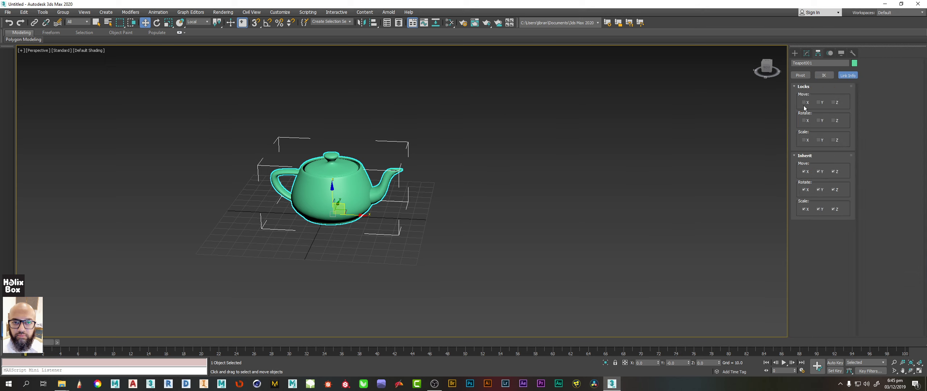
alt+middle_drag(257, 157, 420, 175)
click(474, 207)
middle_drag(311, 167, 333, 180)
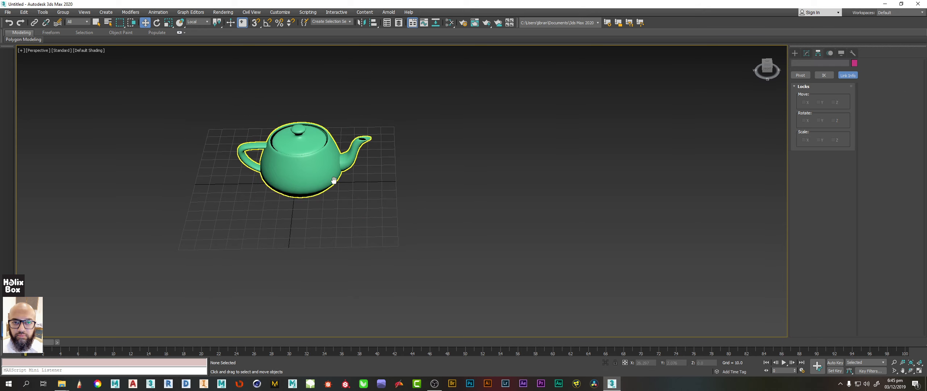
Create a targeted Physical camera in front of the teapot, aimed at the ground near its spout.
click(794, 53)
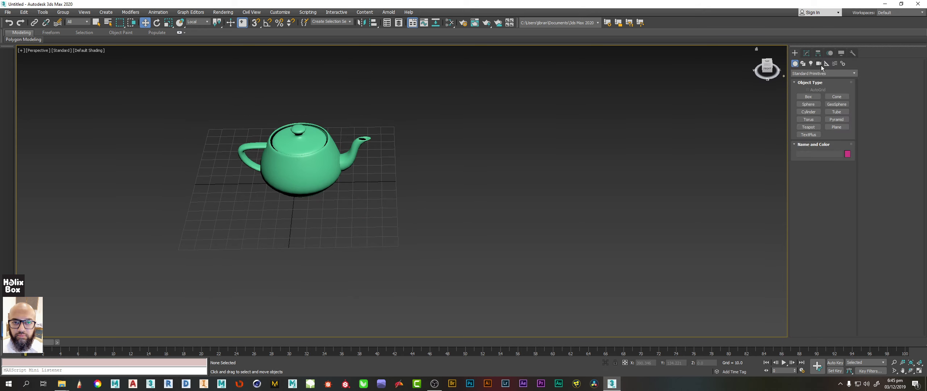
click(819, 63)
click(818, 74)
click(817, 72)
click(808, 97)
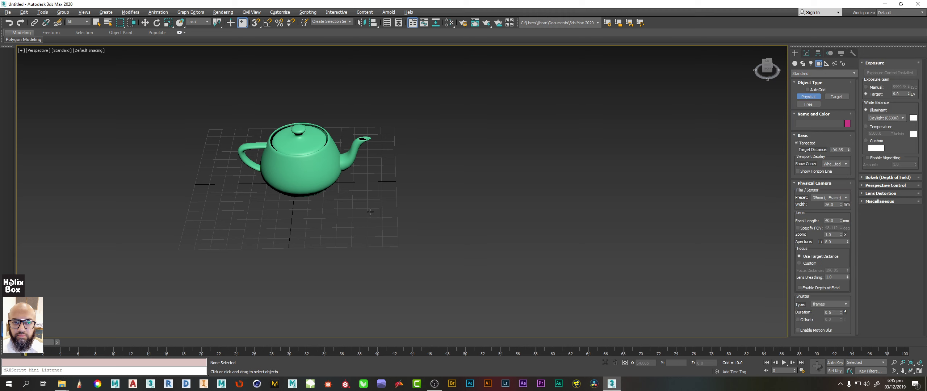
alt+middle_drag(421, 246, 380, 238)
drag(548, 303, 410, 253)
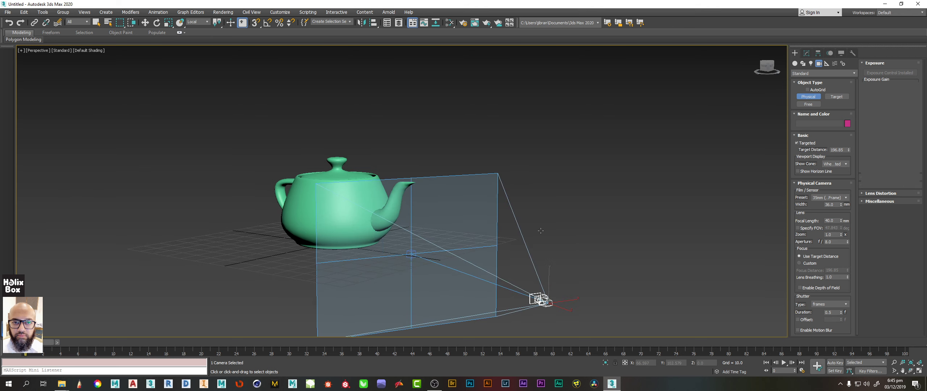
key(w)
alt+middle_drag(559, 237, 384, 202)
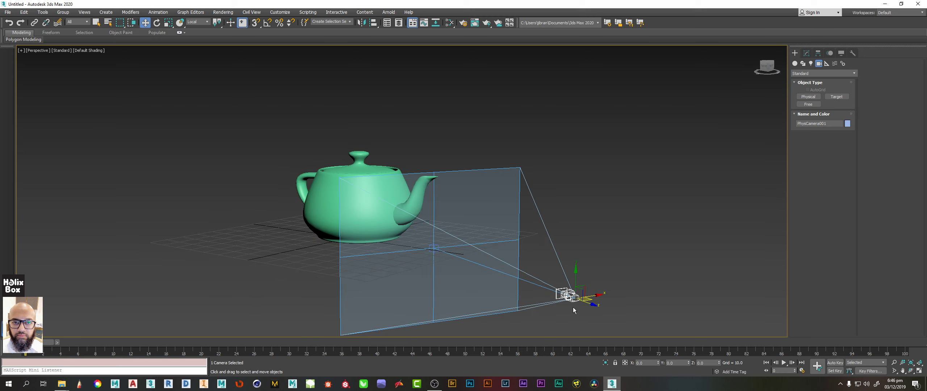
Match the Physical camera to the Perspective view, check the scene through the camera, and return to Perspective.
key(ctrl+c)
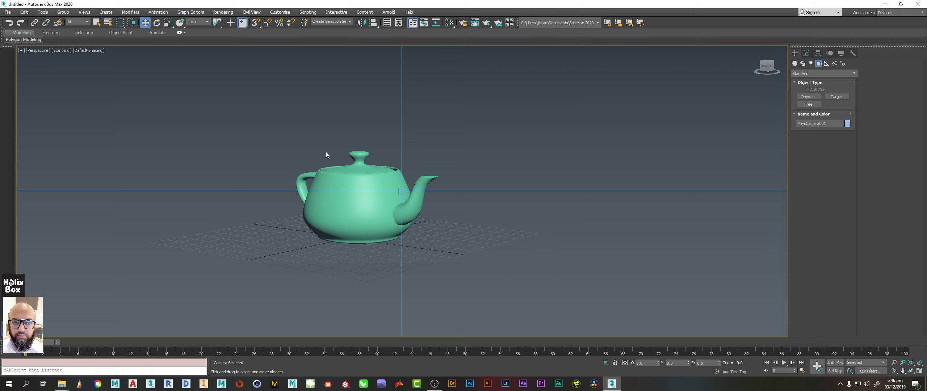
right_click(487, 270)
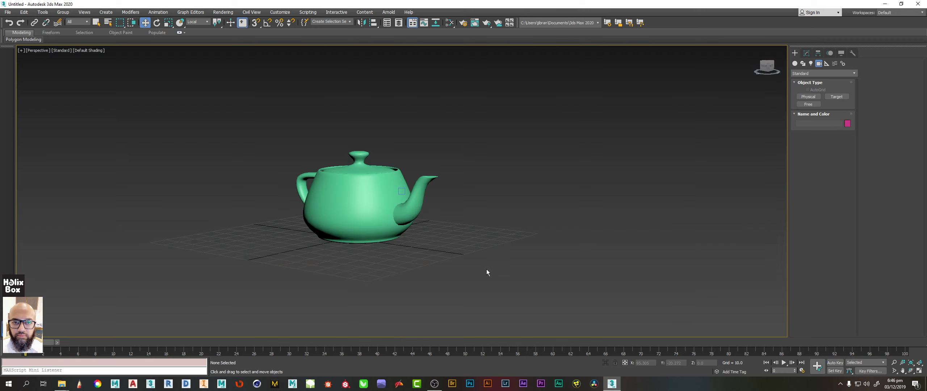
key(c)
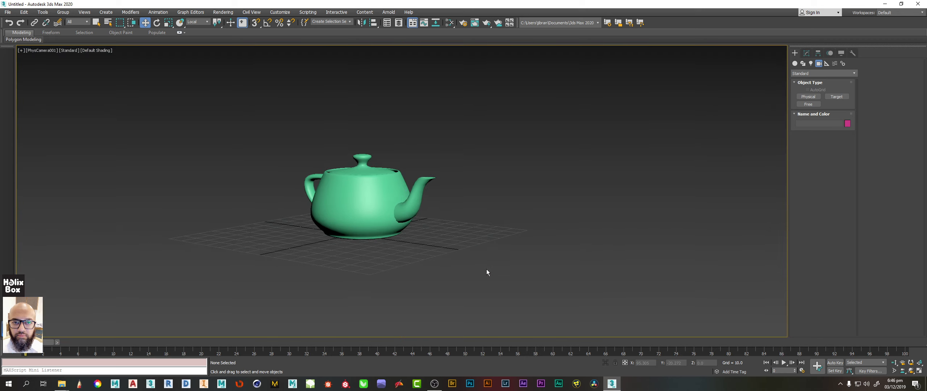
key(p)
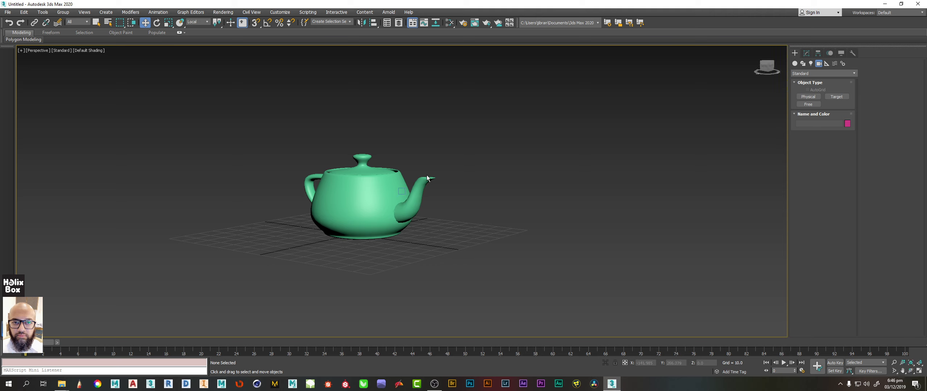
Examine the teapot up close from several angles and its placement relative to the Physical camera.
alt+middle_drag(477, 270, 390, 163)
scroll(390, 160, down, 6)
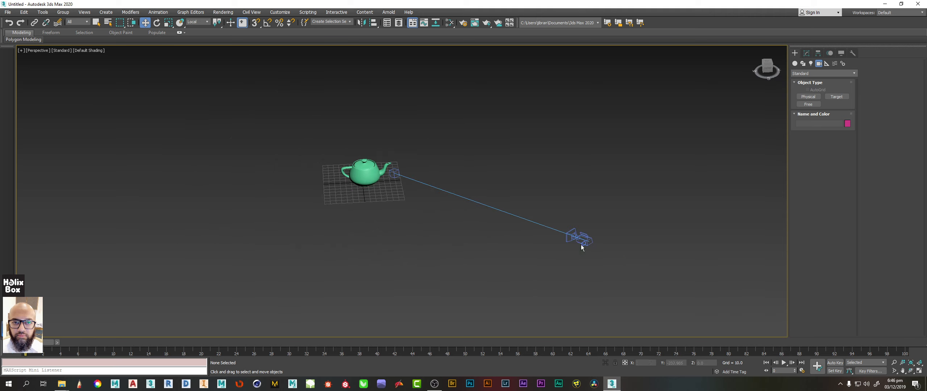
alt+middle_drag(482, 226, 409, 217)
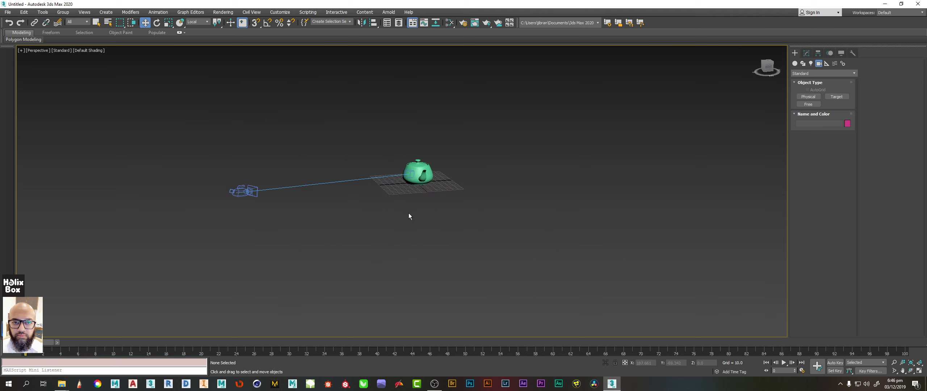
click(416, 177)
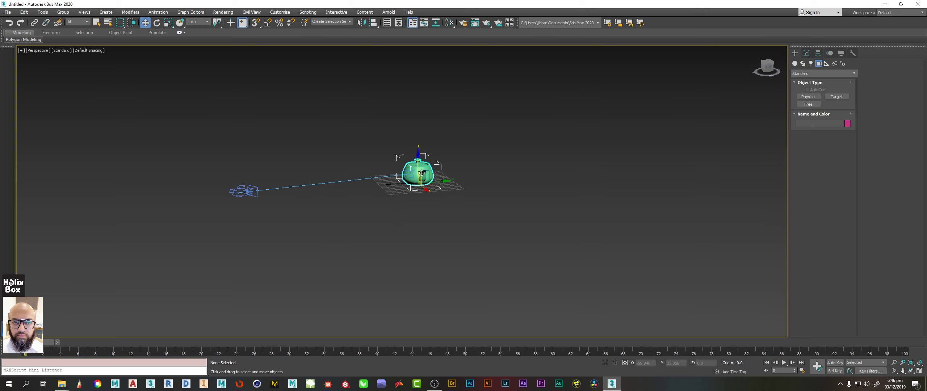
key(z)
alt+middle_drag(438, 191, 411, 154)
scroll(441, 133, down, 1)
mouse_move(441, 133)
alt+middle_down()
mouse_move(448, 126)
mouse_move(444, 144)
alt+middle_up()
scroll(449, 126, down, 2)
alt+middle_drag(444, 143, 452, 156)
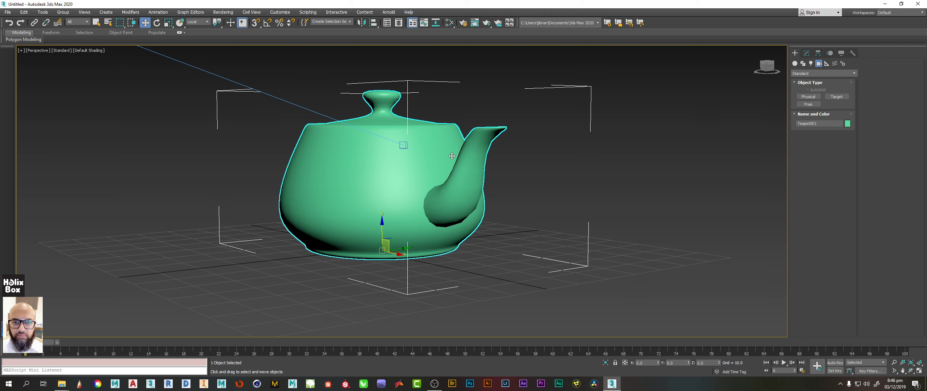
alt+middle_drag(472, 157, 458, 160)
middle_drag(458, 160, 455, 168)
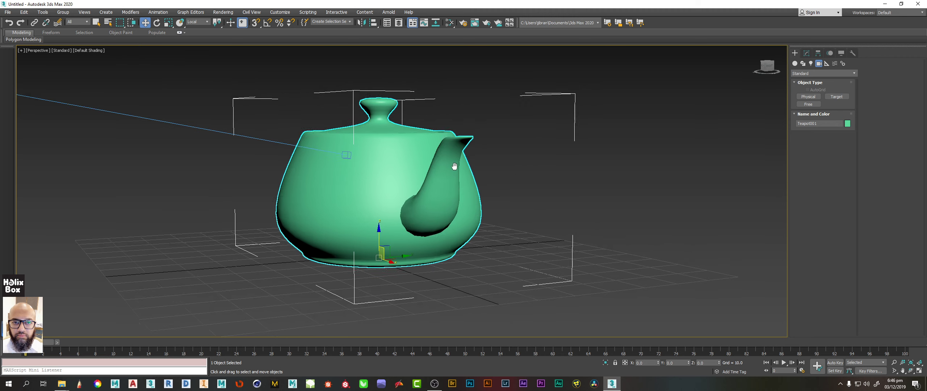
middle_drag(422, 126, 449, 171)
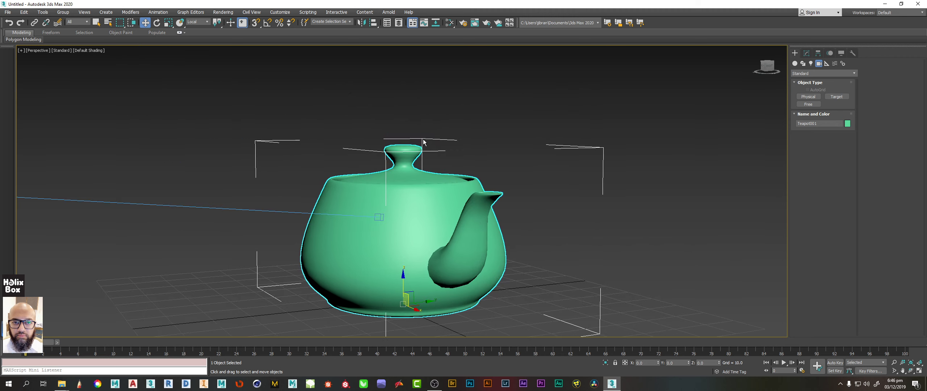
scroll(437, 145, down, 5)
alt+middle_drag(424, 140, 162, 205)
scroll(319, 152, down, 5)
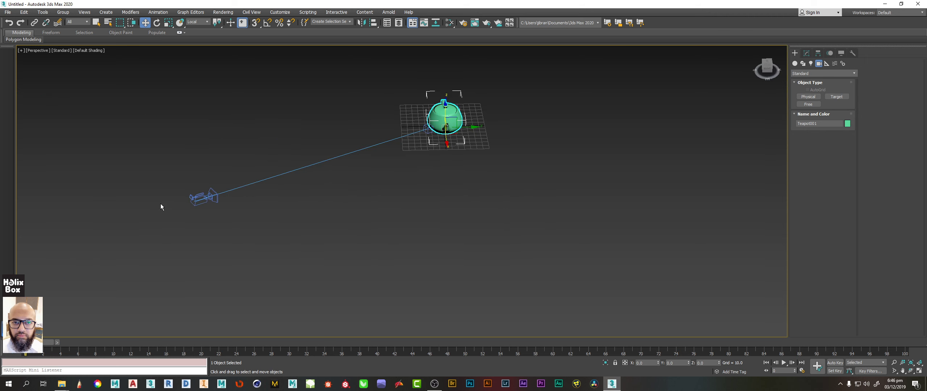
Lock the Physical camera's movement on the X, Y and Z axes in its Link Info settings.
click(206, 198)
middle_drag(384, 155, 383, 156)
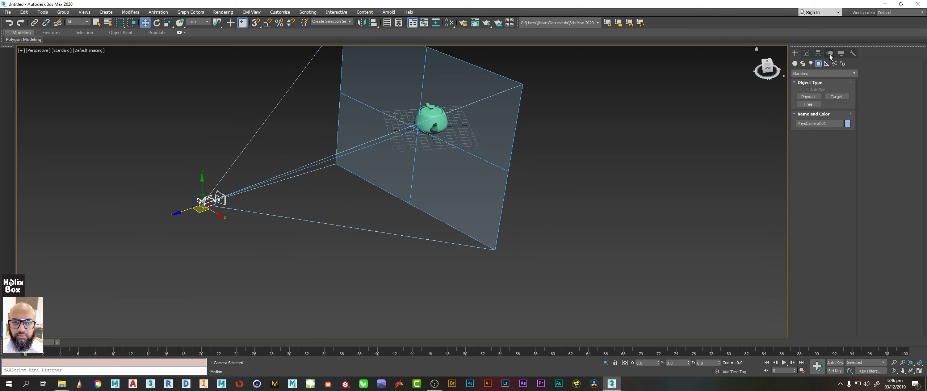
click(819, 54)
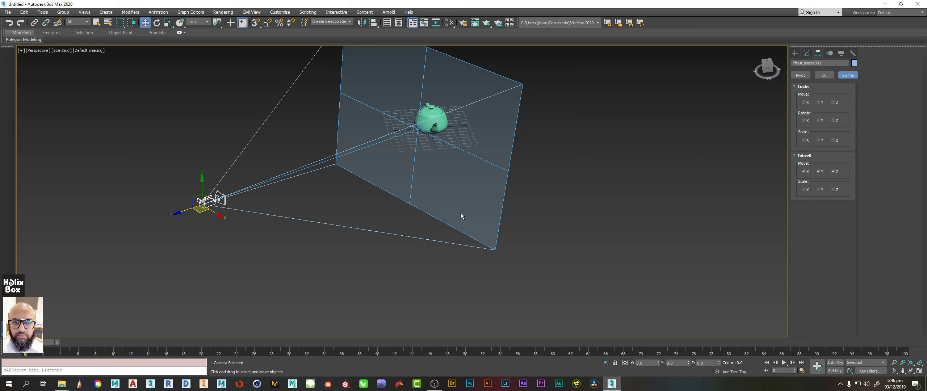
alt+middle_drag(329, 128, 198, 136)
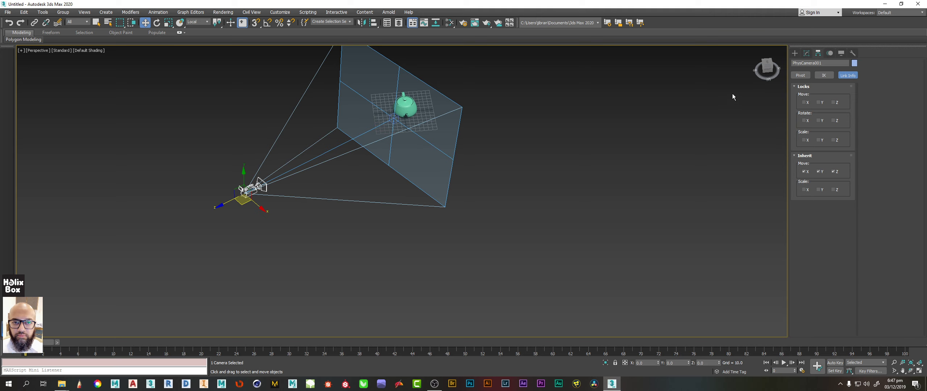
click(804, 103)
click(819, 103)
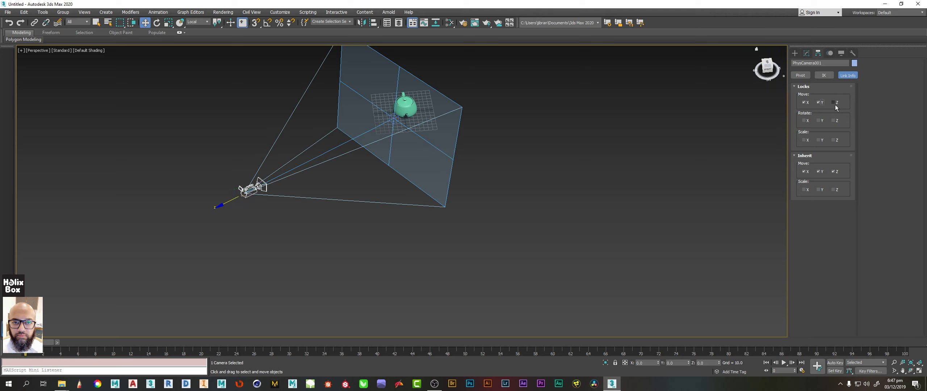
click(834, 102)
click(579, 242)
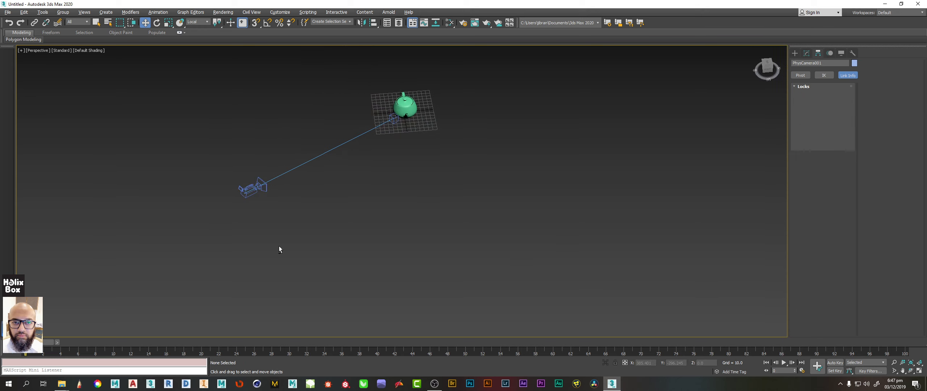
Try to move the Physical camera with its movement locks on, then deselect it.
alt+middle_drag(279, 246, 304, 224)
drag(223, 154, 328, 241)
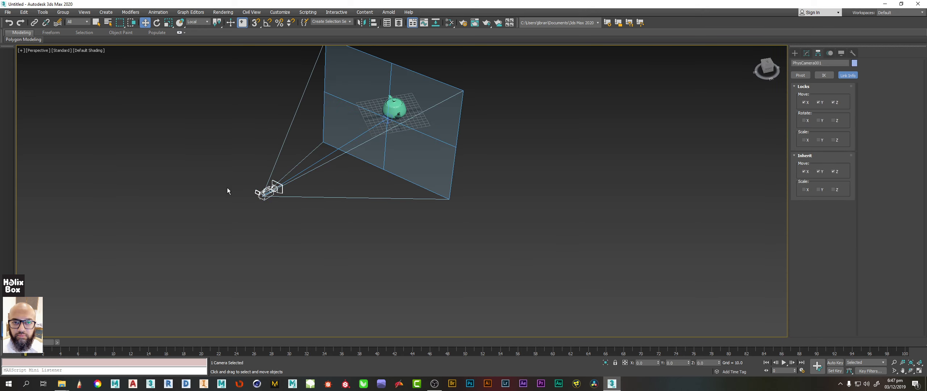
alt+middle_drag(227, 191, 280, 197)
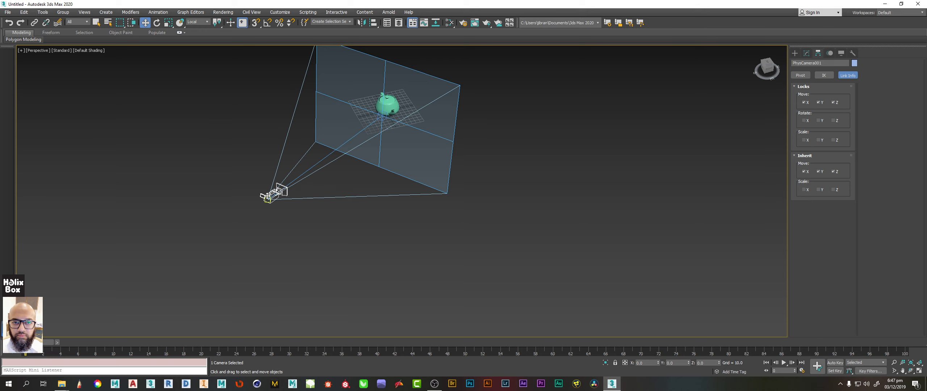
drag(281, 191, 257, 233)
click(497, 250)
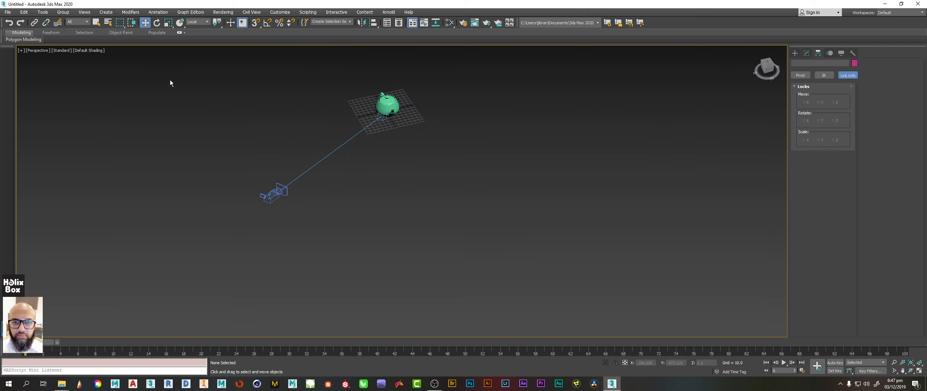
Region-select the camera and teapot together to check their combined locks, then clear the selection.
drag(171, 81, 527, 279)
click(528, 279)
drag(136, 106, 574, 268)
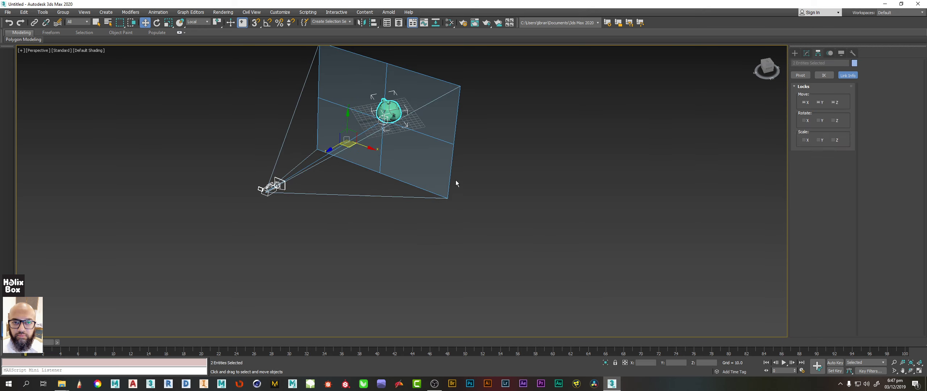
middle_drag(402, 153, 405, 182)
click(370, 246)
drag(213, 142, 501, 287)
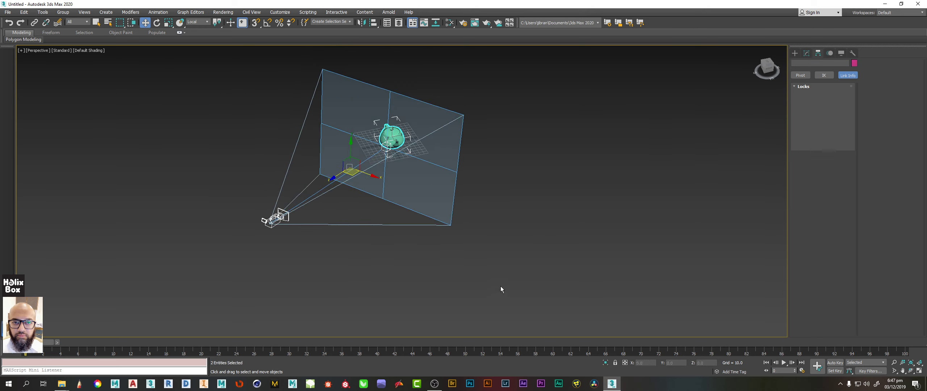
alt+middle_drag(329, 201, 331, 203)
click(350, 271)
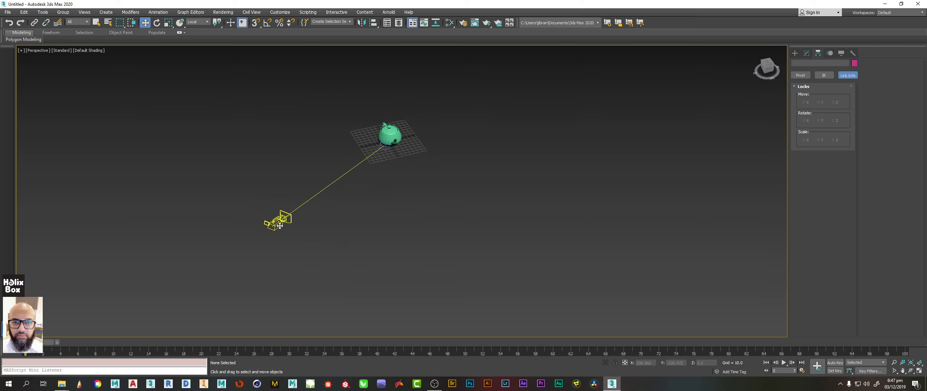
Reselect the Physical camera and examine its move locks and inheritance options.
click(259, 223)
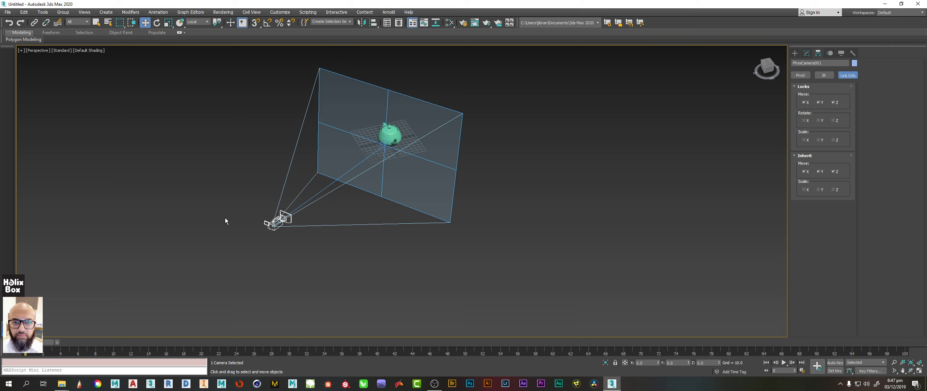
click(220, 172)
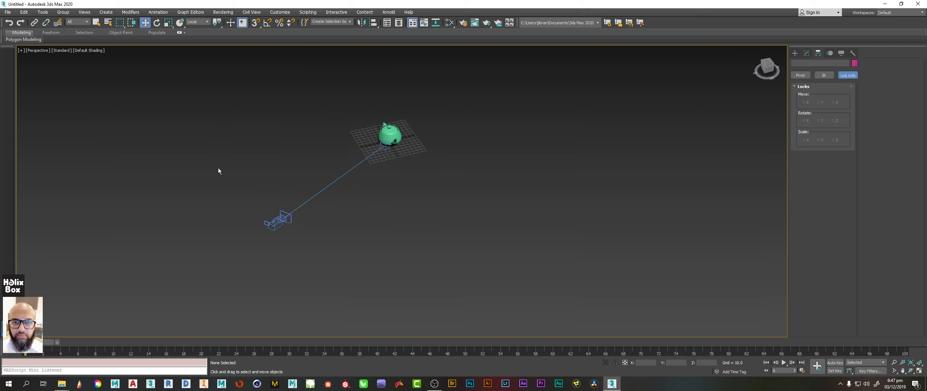
click(283, 225)
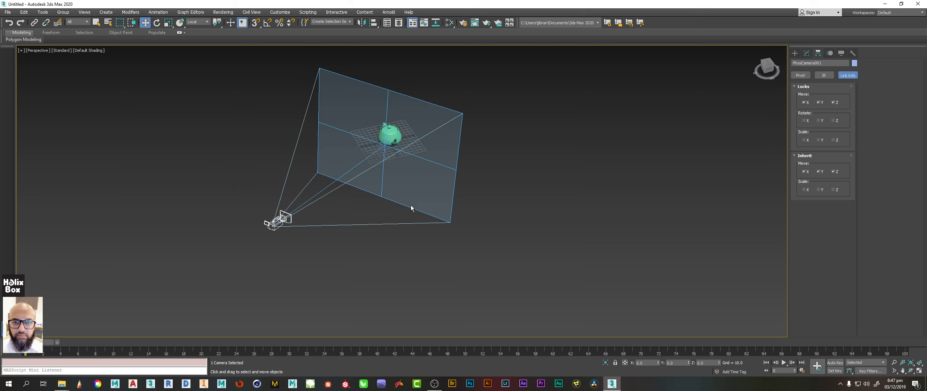
alt+middle_drag(410, 205, 395, 199)
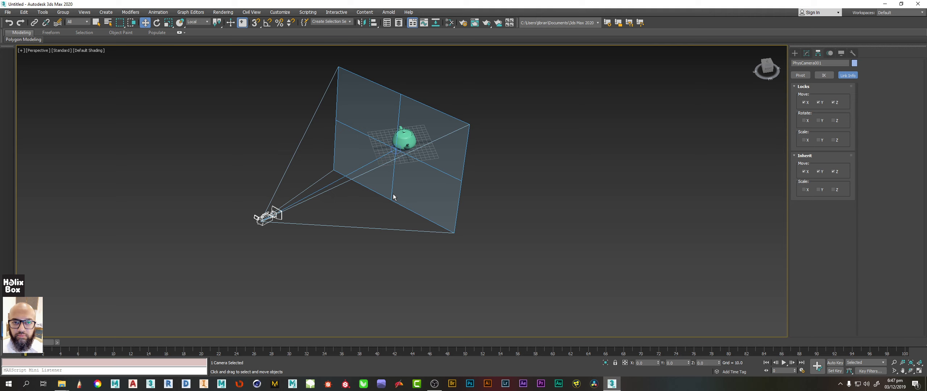
alt+middle_drag(388, 164, 388, 176)
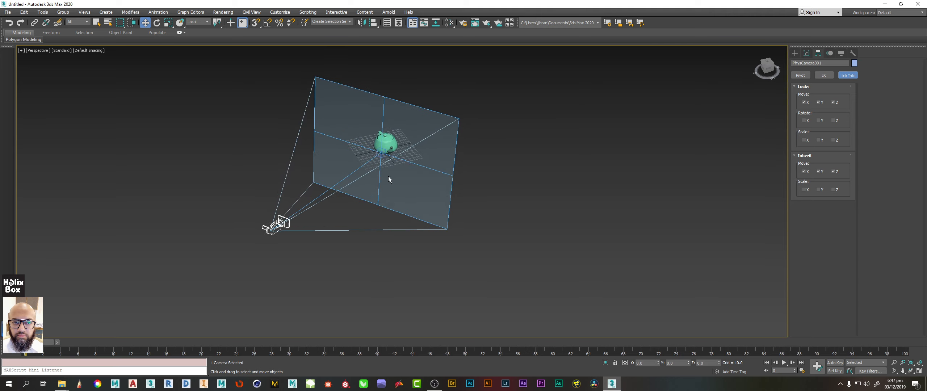
Try to rotate the Physical camera with the Rotate tool while only its movement is locked.
click(313, 226)
click(286, 226)
scroll(279, 220, up, 3)
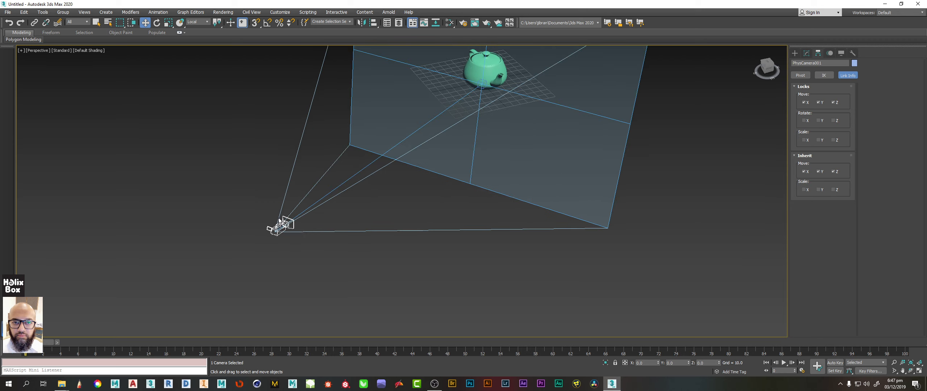
key(e)
drag(272, 198, 311, 234)
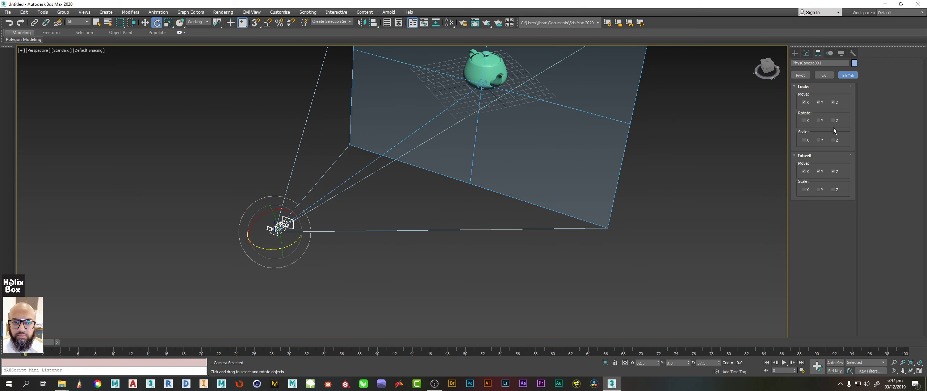
alt+middle_drag(341, 238, 355, 195)
mouse_move(260, 186)
mouse_down()
mouse_move(250, 141)
mouse_move(261, 203)
mouse_move(270, 186)
mouse_up()
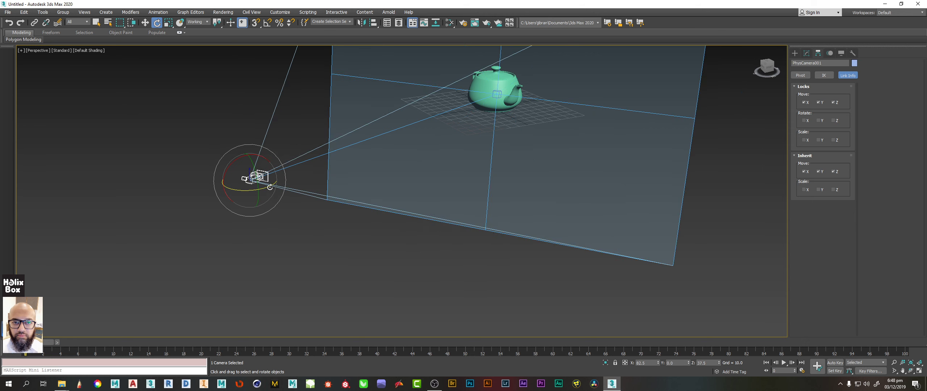
alt+middle_drag(345, 186, 348, 184)
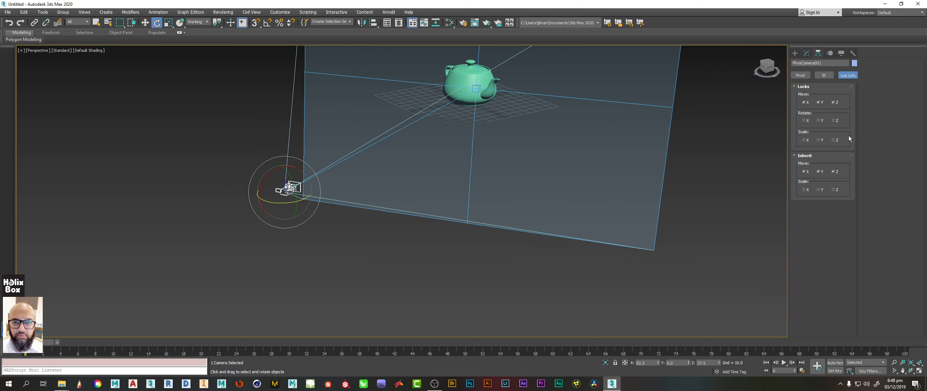
Lock the Physical camera's rotation on the X, Y and Z axes, then reselect the camera.
click(804, 120)
click(820, 121)
click(835, 121)
click(382, 258)
click(292, 190)
Activate the Move tool and reselect the Physical camera to check its movement and rotation locks.
middle_drag(405, 205, 398, 222)
key(w)
click(364, 261)
click(282, 204)
alt+middle_drag(483, 113, 457, 127)
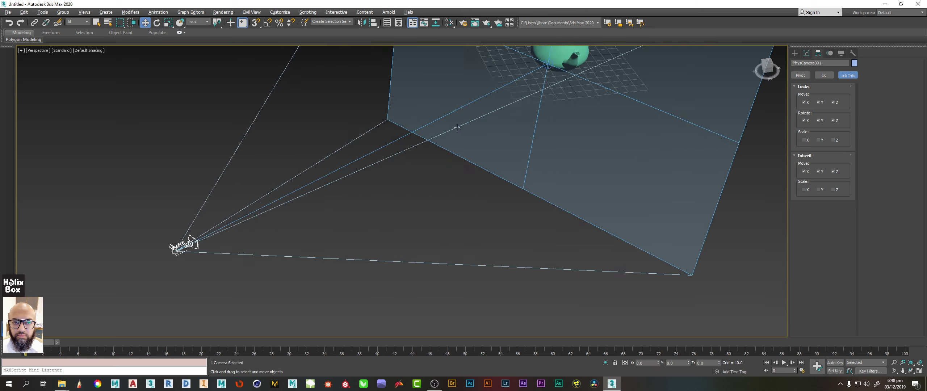
Create a box about 155 long and 73 wide beside the teapot, and clone one copy of it along its Y axis.
scroll(457, 127, down, 4)
click(338, 132)
right_click(336, 125)
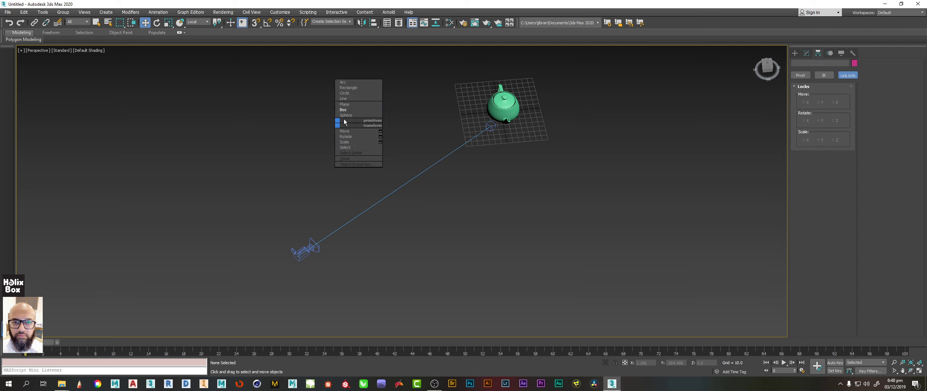
click(343, 109)
drag(419, 109, 338, 145)
click(330, 126)
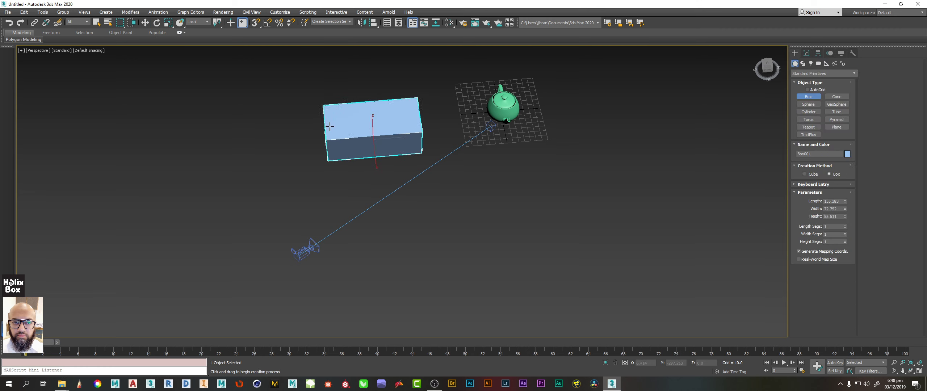
key(w)
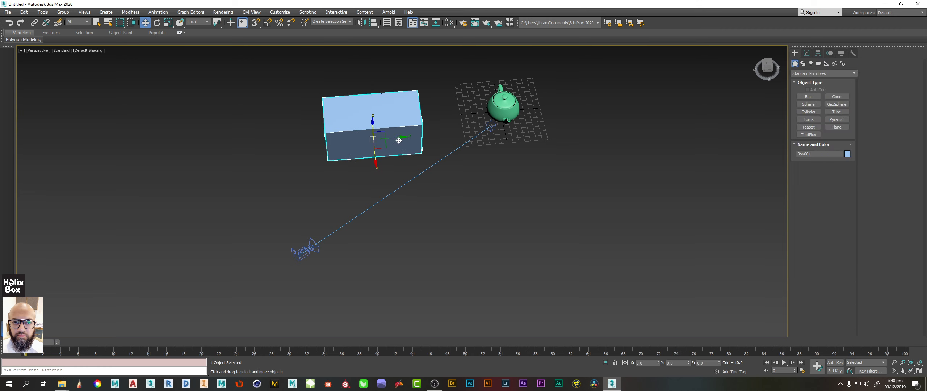
shift+drag(394, 138, 254, 149)
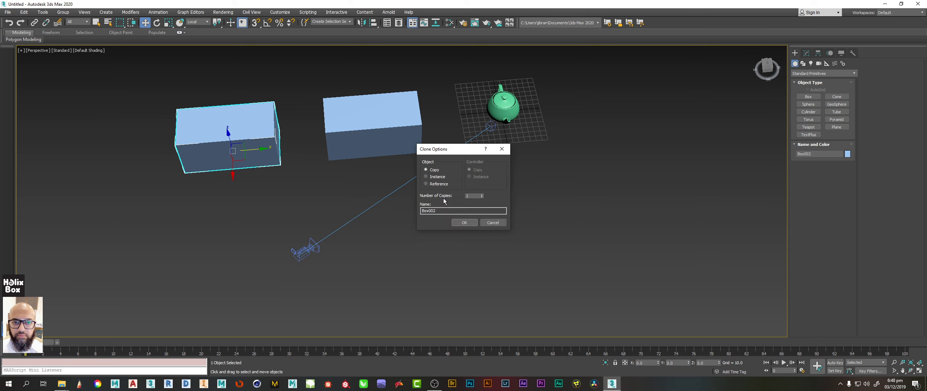
click(464, 222)
Lock movement and rotation on X, Y and Z for both boxes together in Link Info, then deselect them.
click(818, 53)
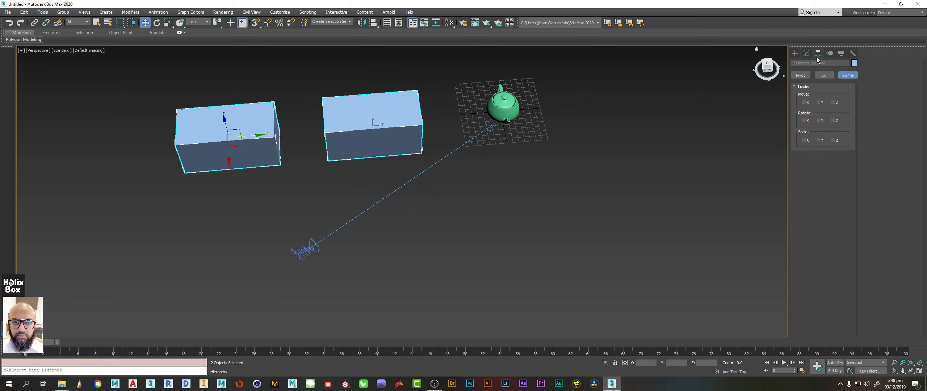
click(804, 102)
click(819, 103)
click(833, 103)
click(834, 120)
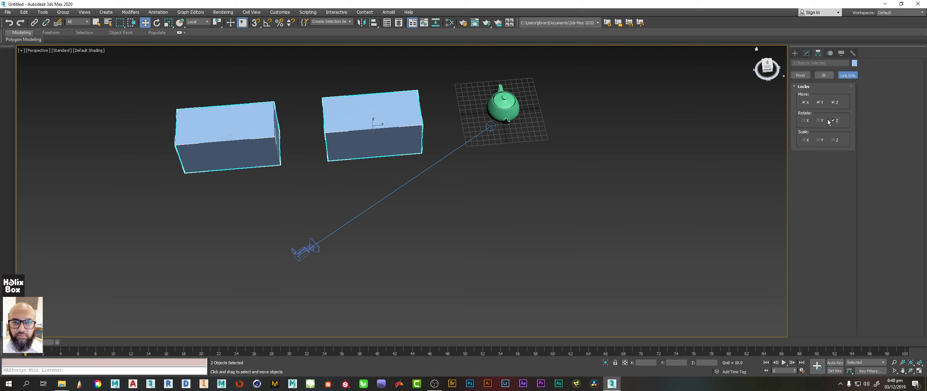
click(804, 120)
click(620, 187)
Select each box individually to check its movement and rotation locks.
alt+middle_drag(329, 221, 337, 199)
click(369, 118)
alt+middle_drag(341, 127, 346, 147)
click(250, 134)
click(402, 126)
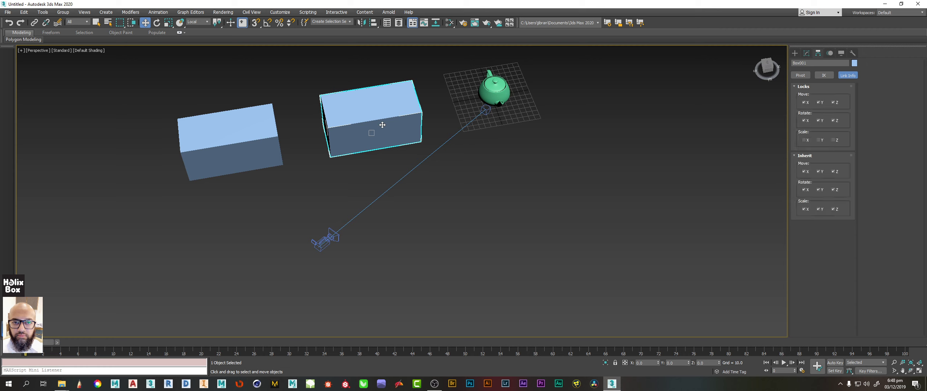
Try to rotate and uniformly scale the box farthest from the teapot, testing its locks.
key(e)
click(216, 146)
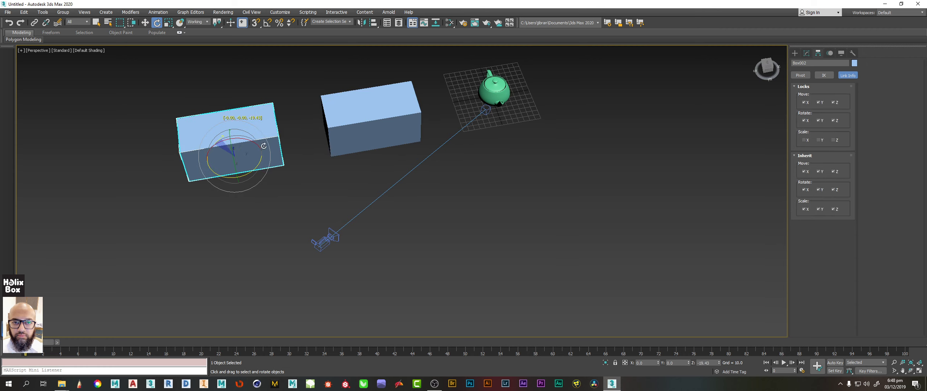
key(r)
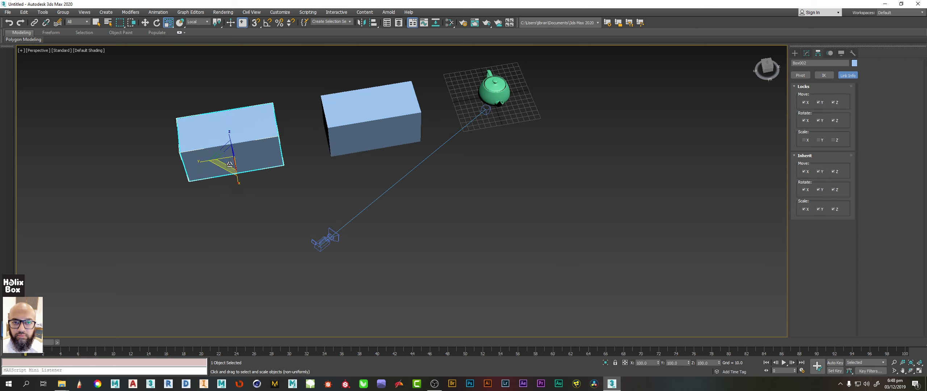
drag(229, 160, 250, 135)
right_click(250, 135)
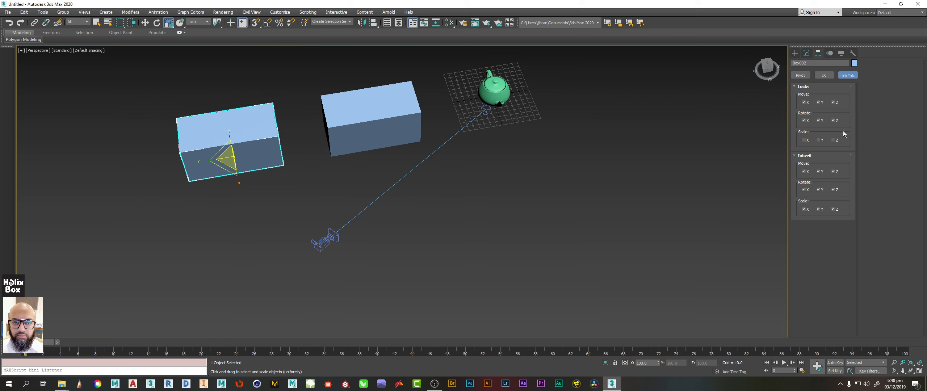
Lock scaling on X, Y and Z for the box farthest from the teapot in Link Info.
click(832, 140)
click(833, 140)
click(818, 140)
click(805, 140)
Select each box and test scaling on the one farthest from the teapot to check its scale locks.
alt+middle_drag(459, 241, 451, 219)
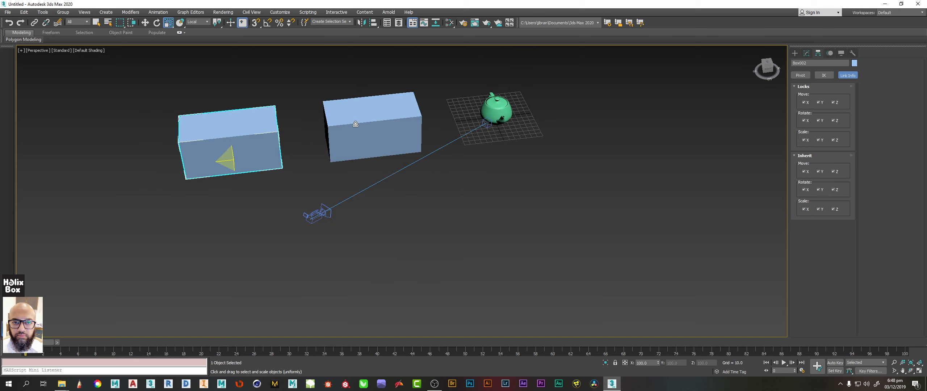
click(356, 124)
click(196, 139)
drag(222, 155, 227, 150)
drag(124, 78, 579, 214)
click(300, 95)
Select both boxes and the teapot together and lock their scaling on X, Y and Z in Link Info.
click(228, 115)
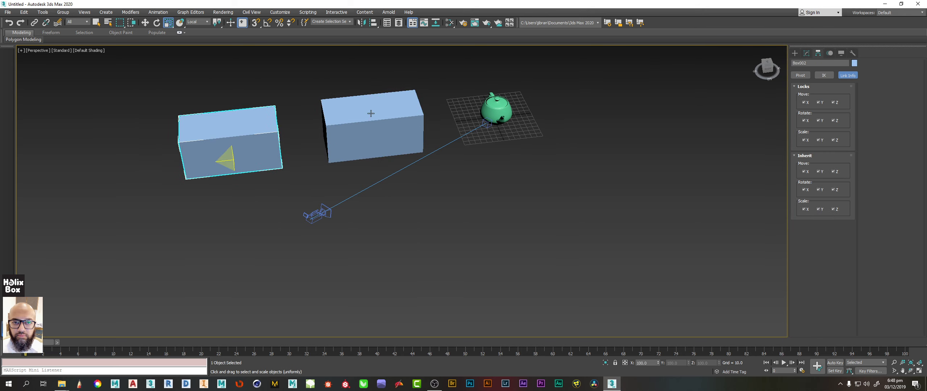
ctrl+click(368, 111)
ctrl+click(505, 103)
click(804, 140)
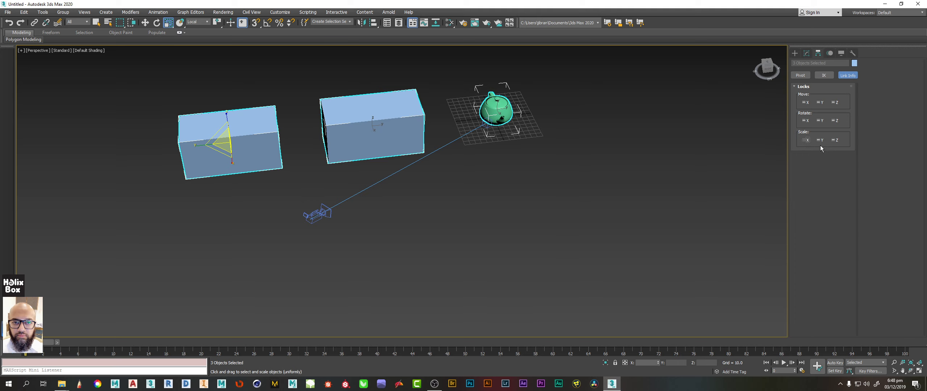
click(818, 140)
click(833, 140)
click(804, 140)
click(819, 140)
click(833, 140)
Lock movement and rotation on X, Y and Z for the boxes and teapot together, and deselect them.
click(804, 121)
click(820, 121)
click(804, 102)
click(836, 103)
click(836, 120)
click(520, 218)
Check the locks on the box nearest the teapot and on the teapot, using the scale, rotate and move tools.
click(409, 132)
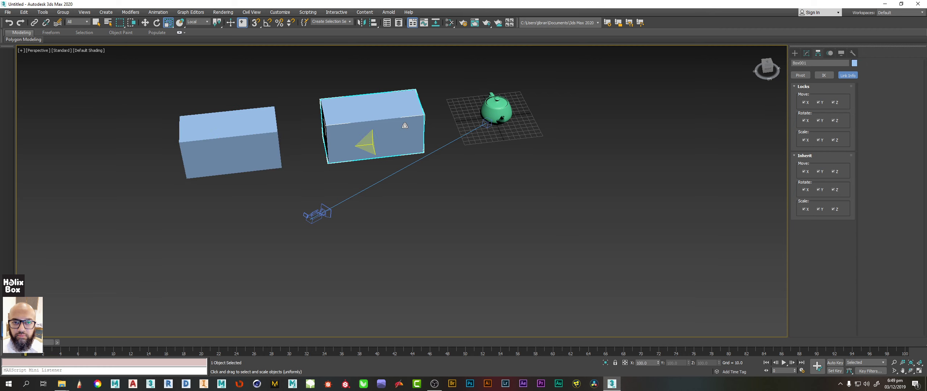
click(504, 109)
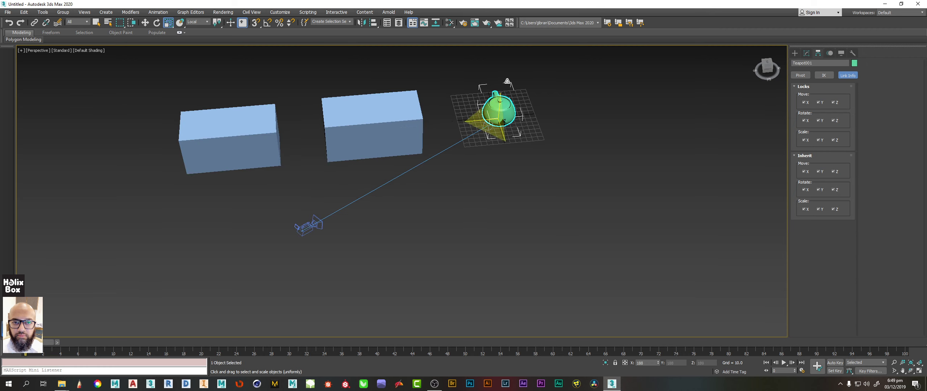
key(e)
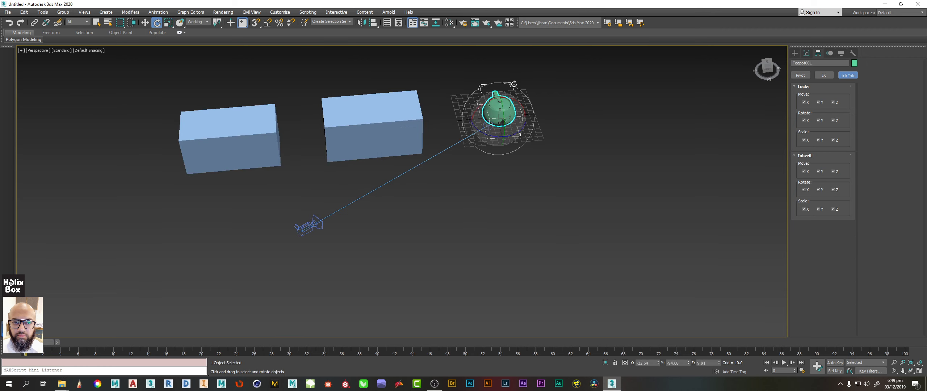
key(w)
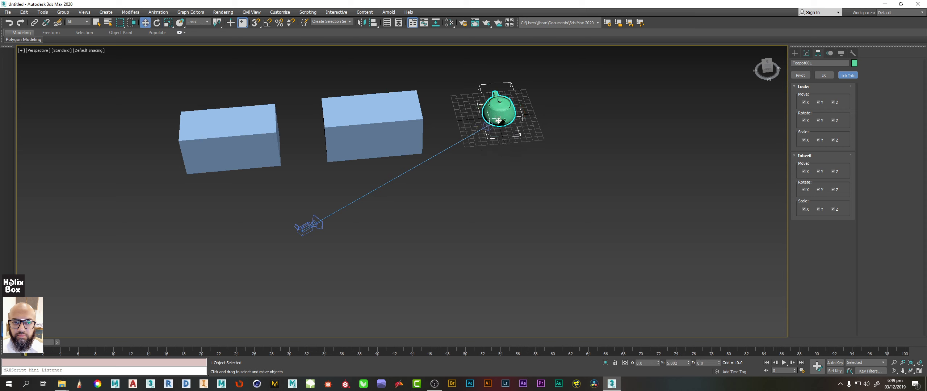
alt+middle_drag(433, 134, 395, 171)
click(489, 182)
drag(118, 111, 497, 255)
click(465, 257)
Select the Physical camera to check its Locks and Inherit settings in Link Info.
click(275, 254)
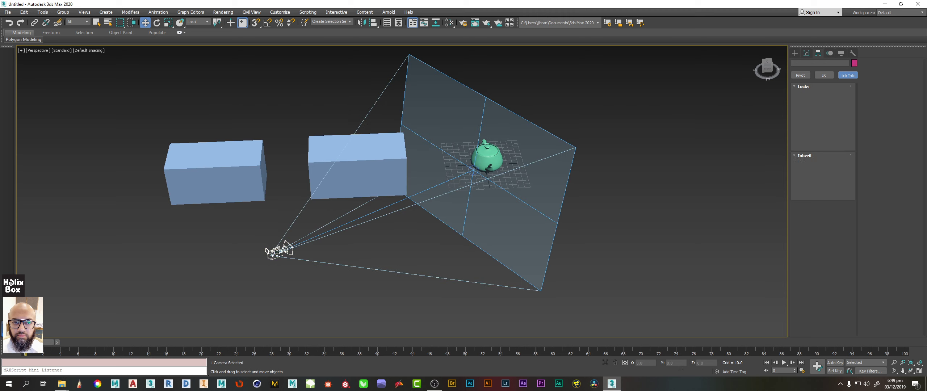
alt+middle_drag(375, 239, 358, 265)
click(277, 266)
click(266, 251)
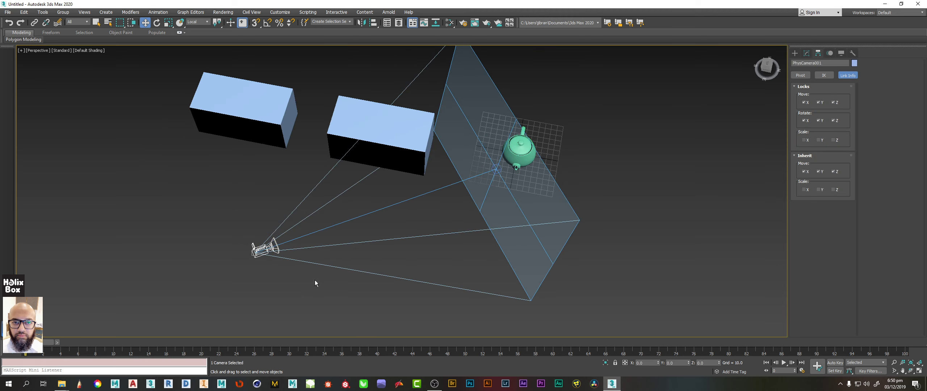
alt+middle_drag(315, 283, 289, 213)
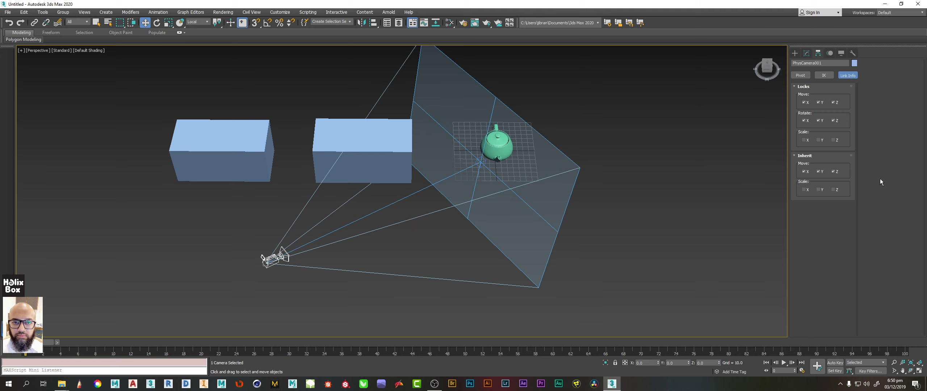
Examine the Motion parameters of the camera and of the box nearest the teapot.
click(830, 53)
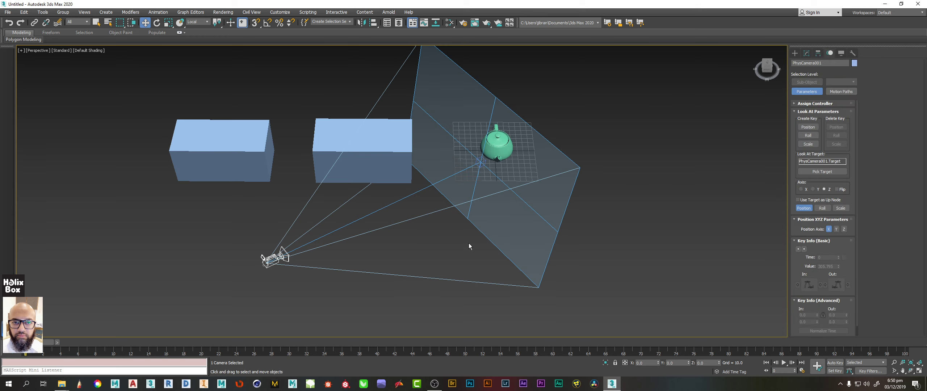
alt+middle_drag(468, 246, 414, 228)
click(337, 161)
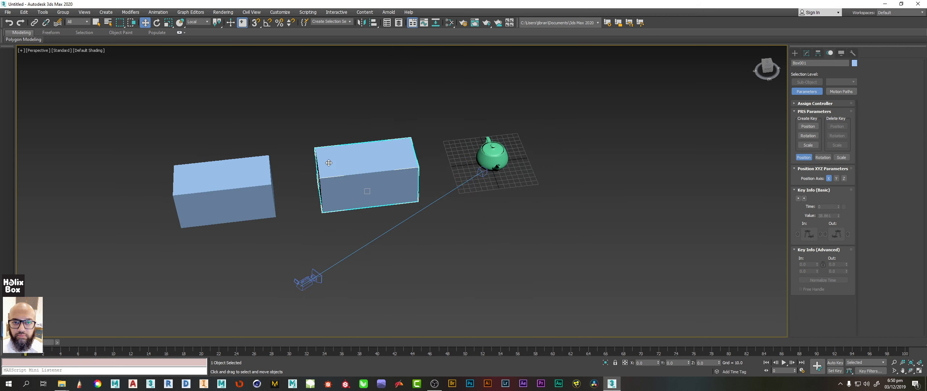
alt+middle_drag(335, 162, 348, 157)
Reset the scene to an empty file and maximize the Perspective viewport.
click(8, 12)
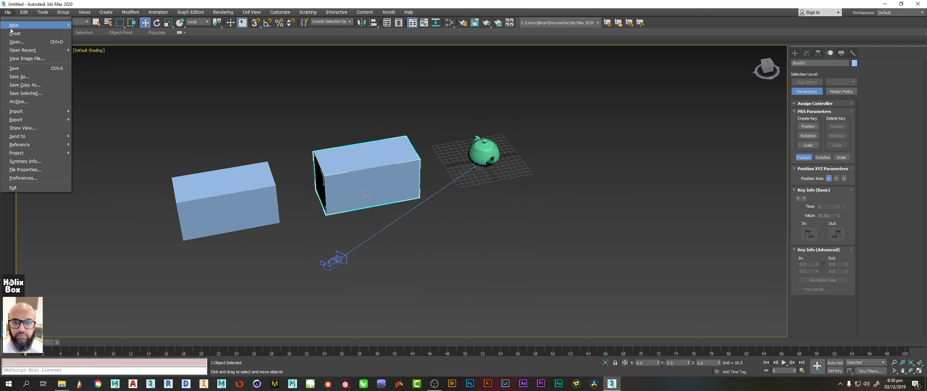
click(13, 33)
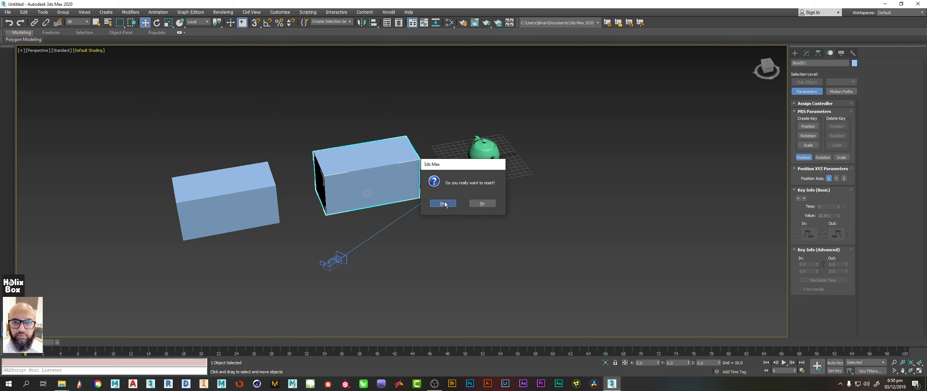
click(466, 203)
key(alt+w)
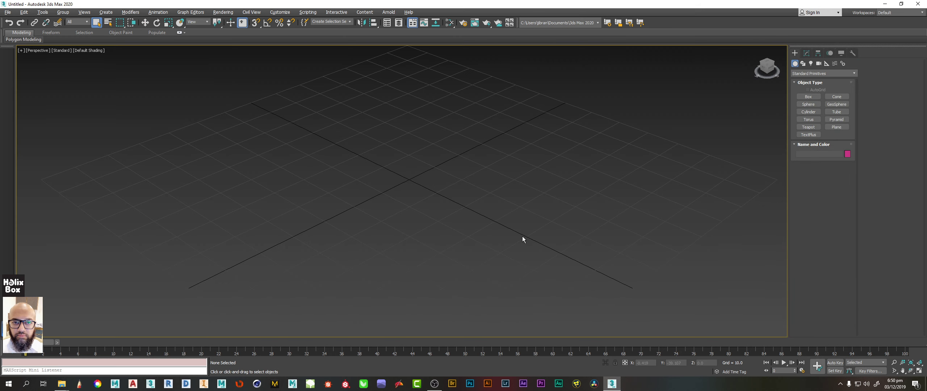
Create a box about 52 long, 116 wide and 57 high beside the grid's center.
click(809, 97)
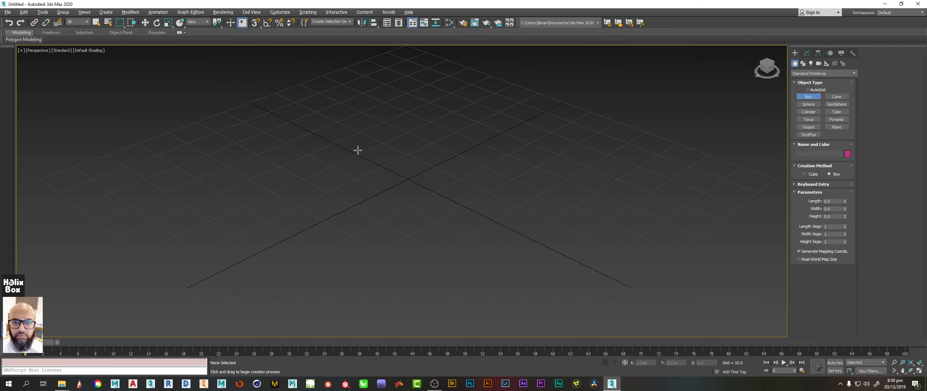
scroll(355, 150, down, 3)
drag(350, 156, 221, 255)
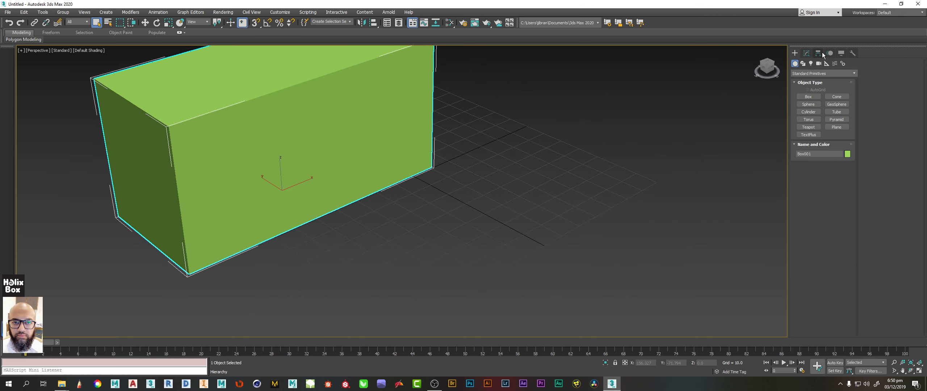
Examine the new box's Motion parameters and its Assign Controller list with the Move tool active.
click(830, 52)
scroll(331, 186, down, 4)
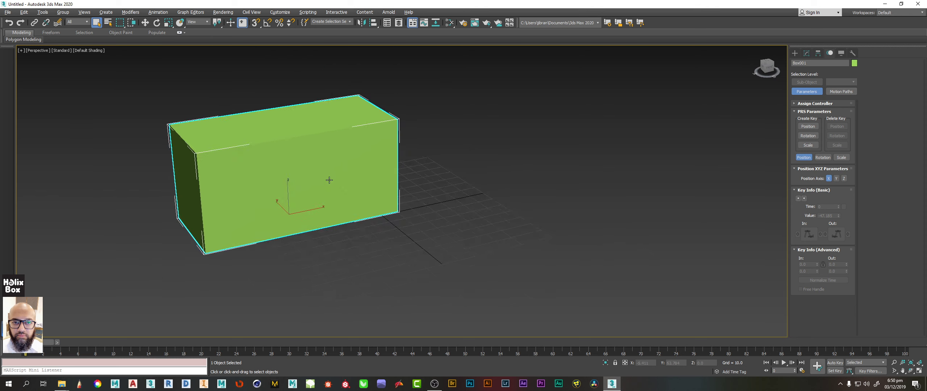
middle_drag(328, 178, 324, 193)
key(w)
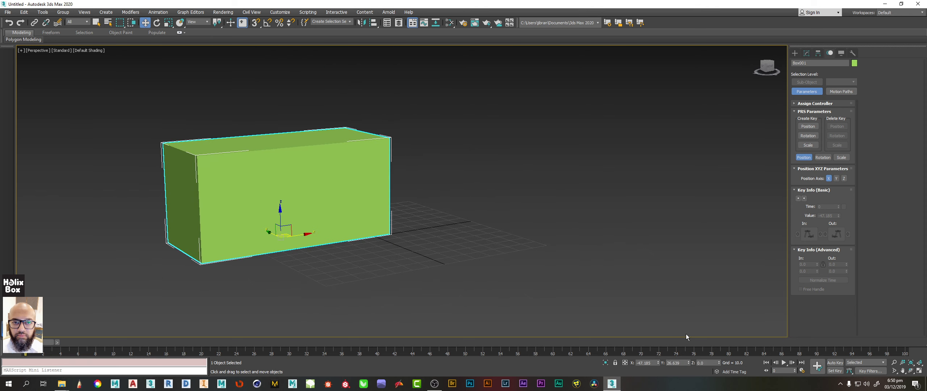
alt+middle_drag(326, 139, 321, 147)
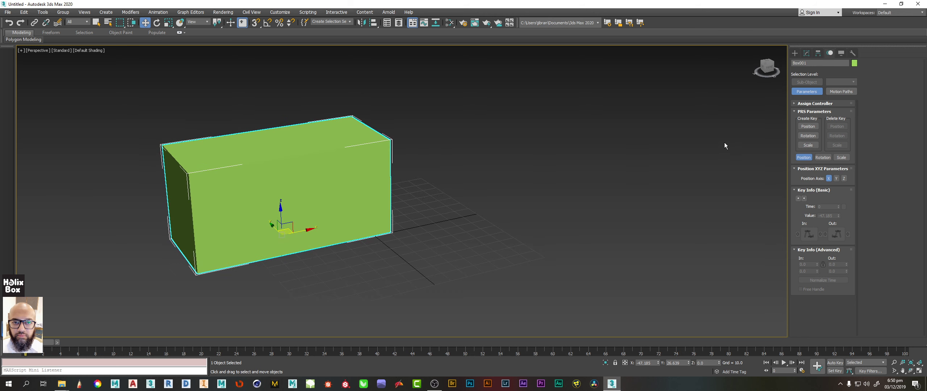
click(796, 103)
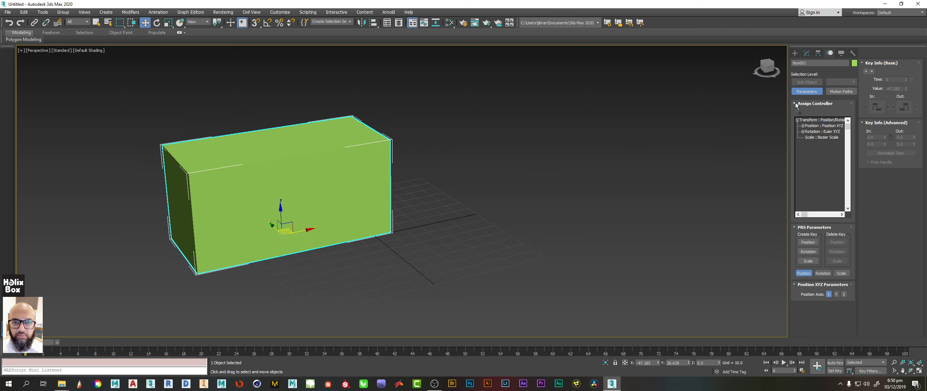
click(796, 103)
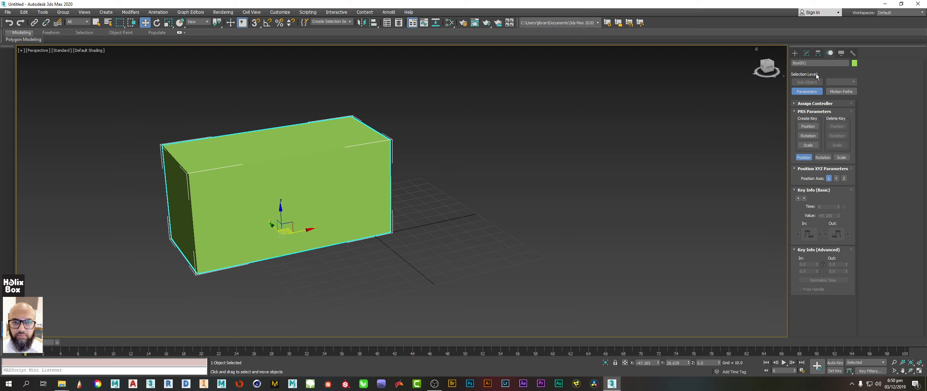
Set the box's wireframe display color to Material Color.
click(842, 53)
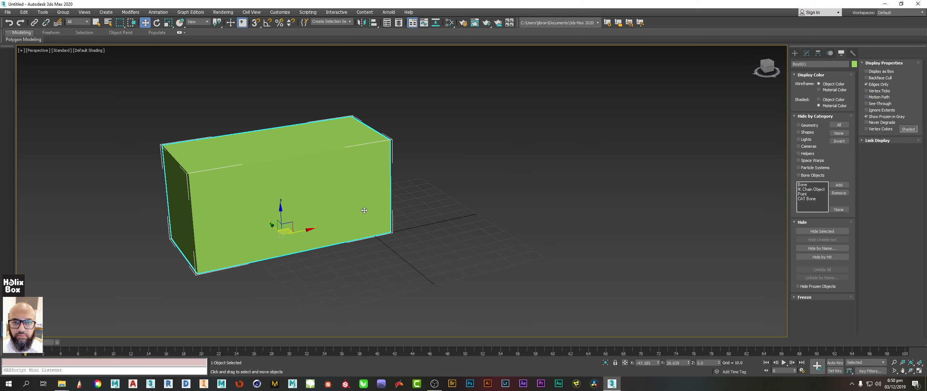
alt+middle_drag(365, 215, 356, 212)
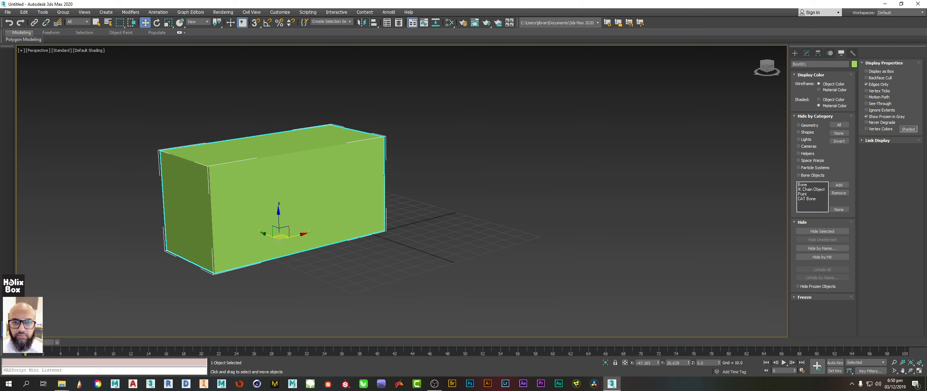
alt+middle_drag(415, 174, 347, 178)
scroll(372, 173, down, 3)
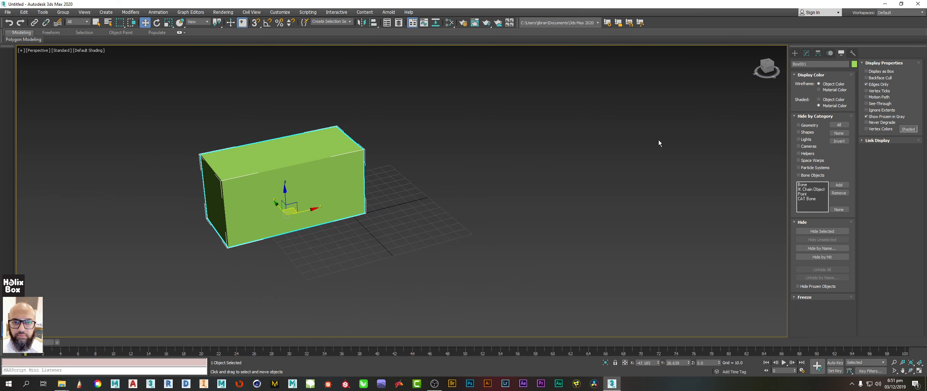
click(826, 90)
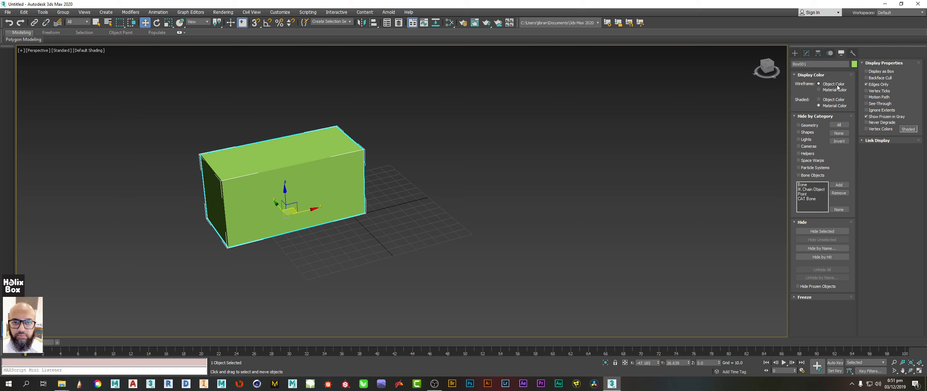
click(819, 84)
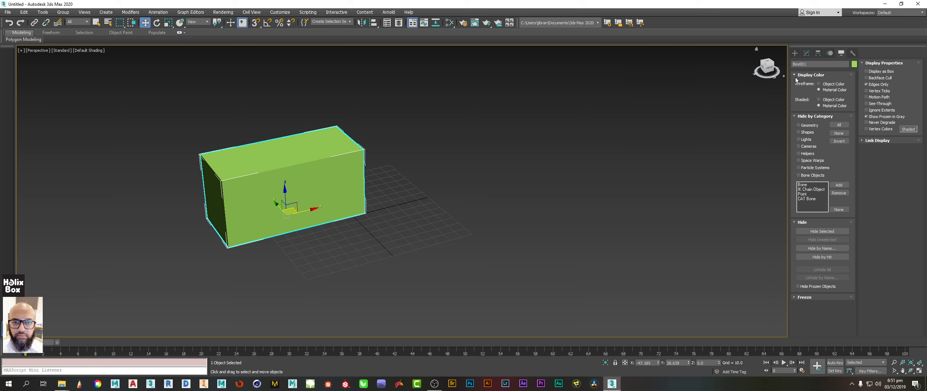
Try increasing the box's length to about 117, and undo the length changes.
click(807, 55)
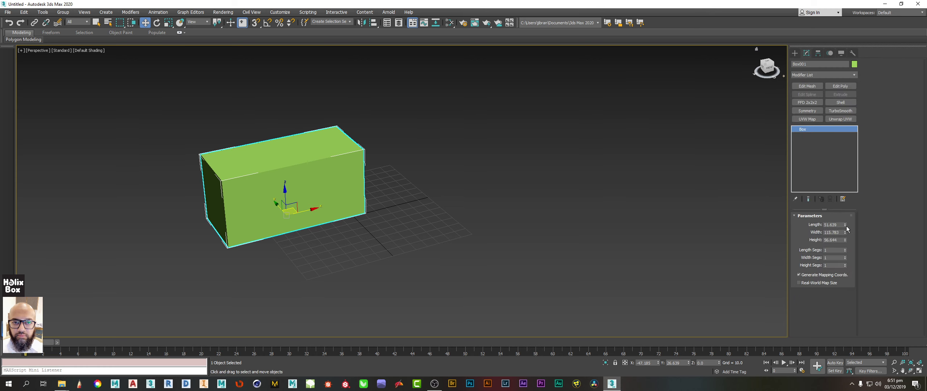
drag(847, 224, 842, 214)
drag(847, 225, 823, 194)
key(ctrl+z)
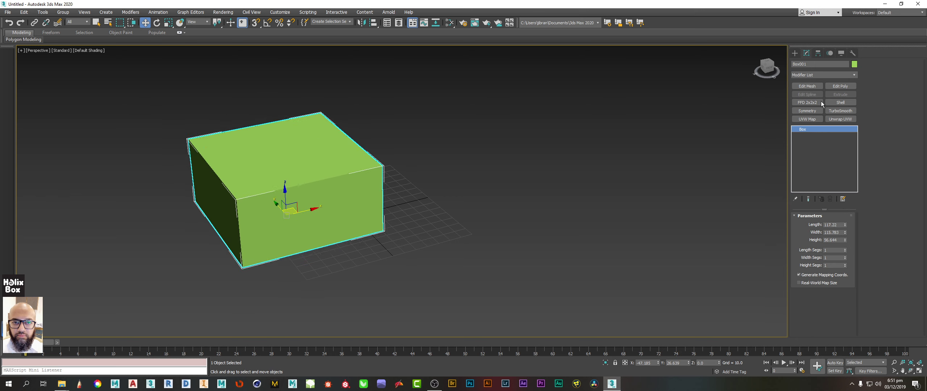
key(ctrl+z)
Set the box's shaded display color to Object Color and increase its height to about 69.
click(841, 53)
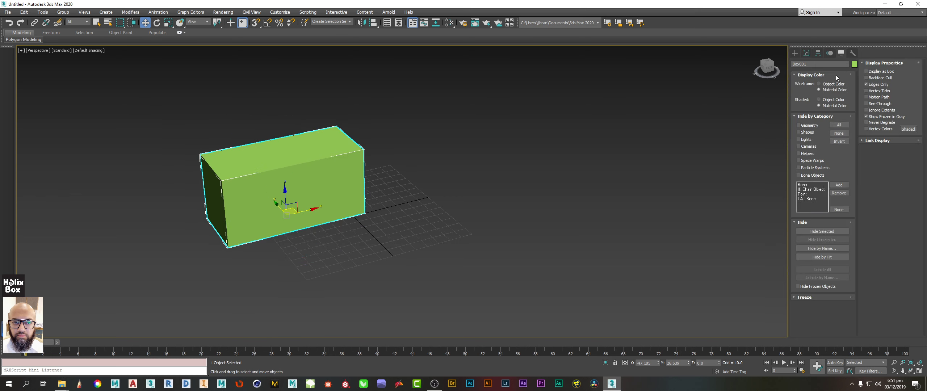
click(819, 99)
click(807, 53)
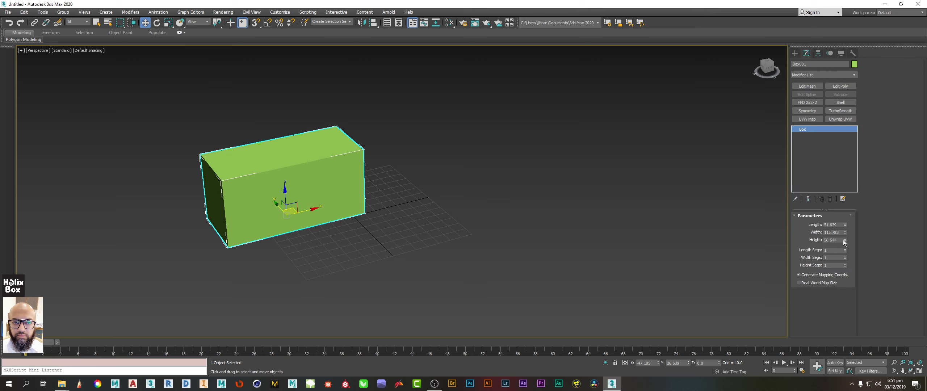
drag(846, 239, 847, 232)
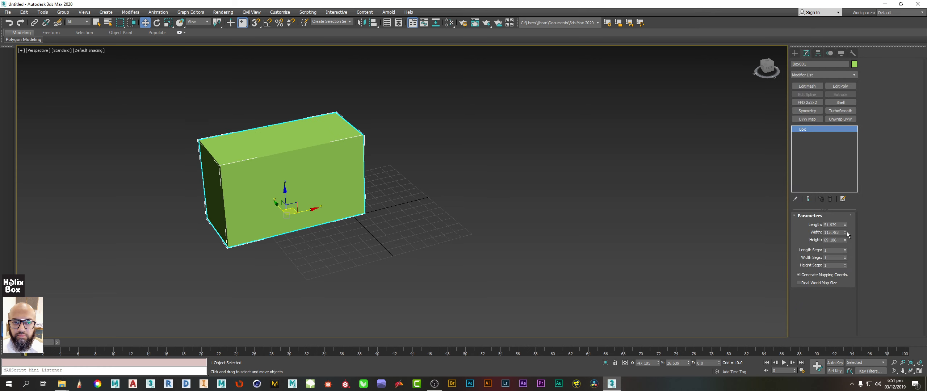
Examine the box's Display options, including Hide by Category, alongside its Modify parameters.
click(842, 52)
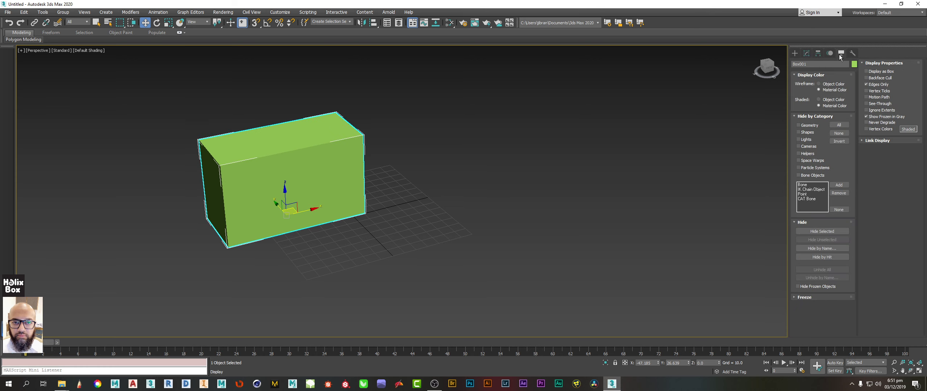
click(803, 154)
click(801, 146)
click(802, 141)
click(807, 54)
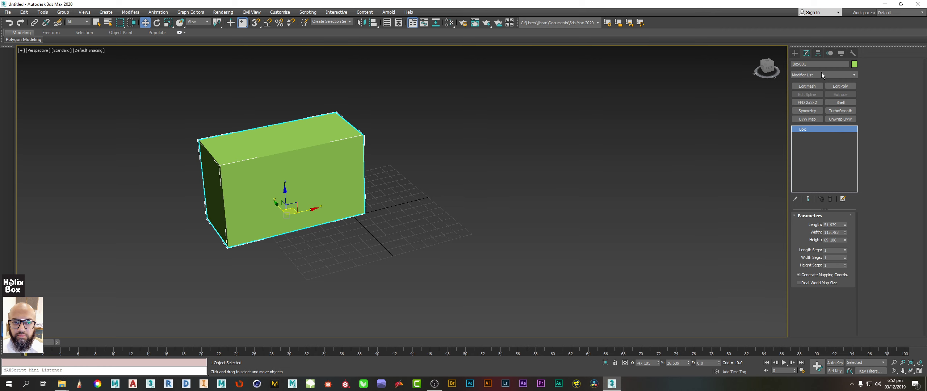
click(841, 52)
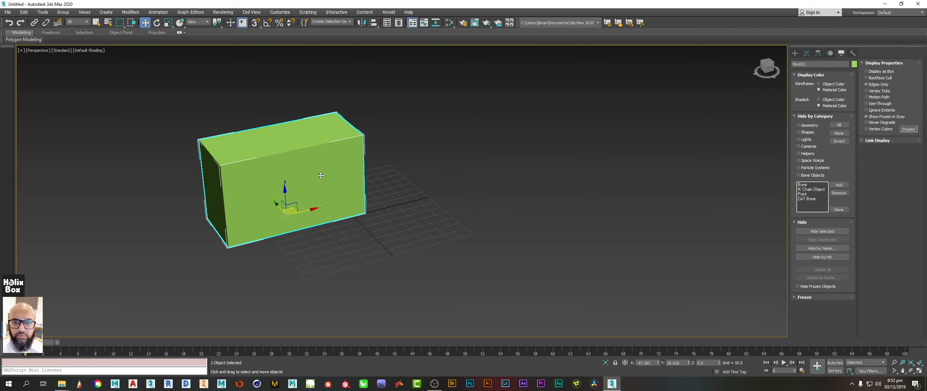
Set the wireframe display color to Object Color and assign a new Standard material to the box.
click(819, 84)
middle_drag(402, 141, 481, 144)
key(m)
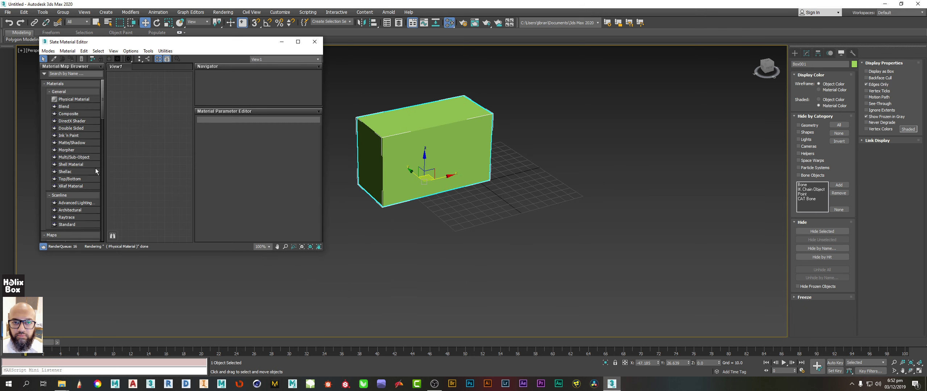
scroll(82, 198, down, 5)
scroll(88, 162, up, 5)
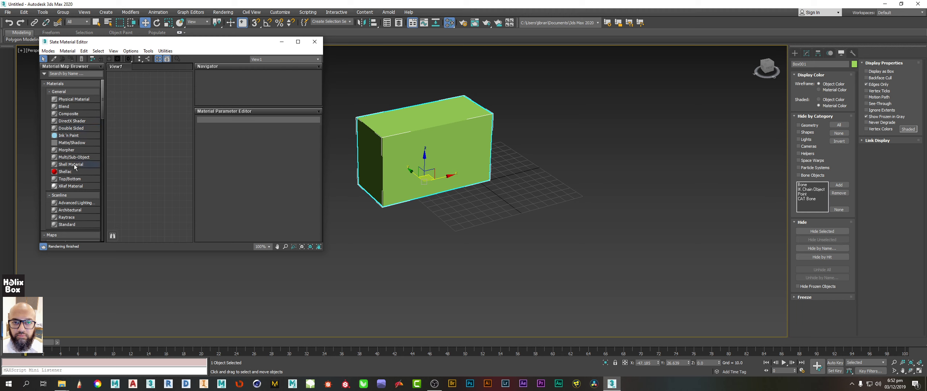
drag(72, 223, 146, 151)
right_click(150, 155)
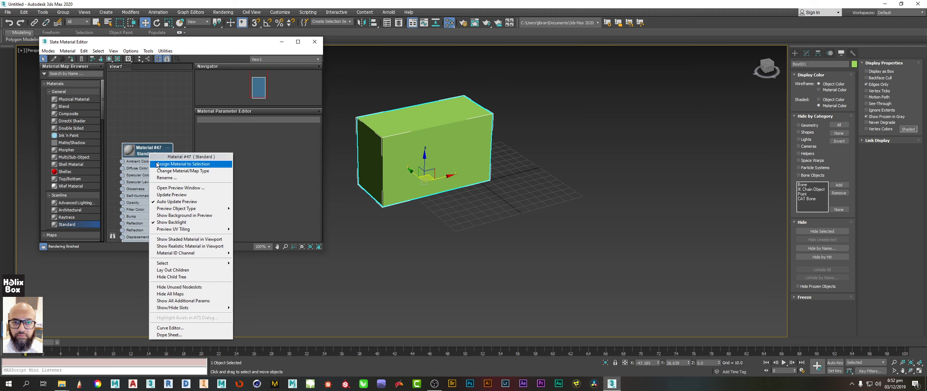
click(183, 164)
click(314, 41)
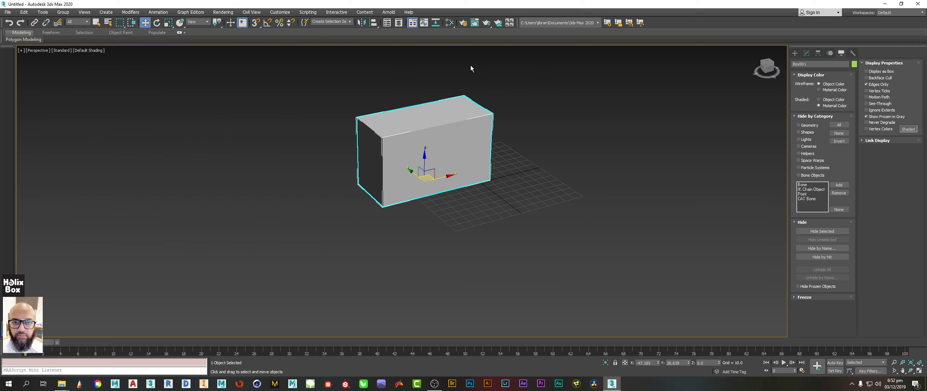
Clone the grey box along the X axis, placing the copy at about X 128.
middle_drag(447, 150, 427, 172)
scroll(445, 156, up, 1)
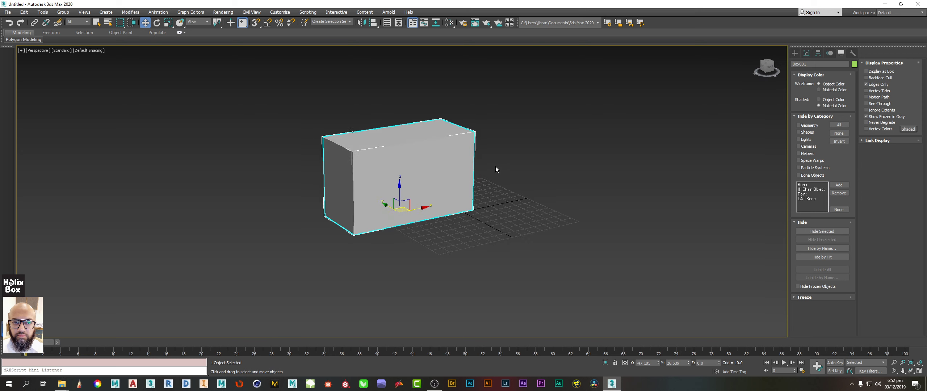
middle_drag(484, 165, 452, 161)
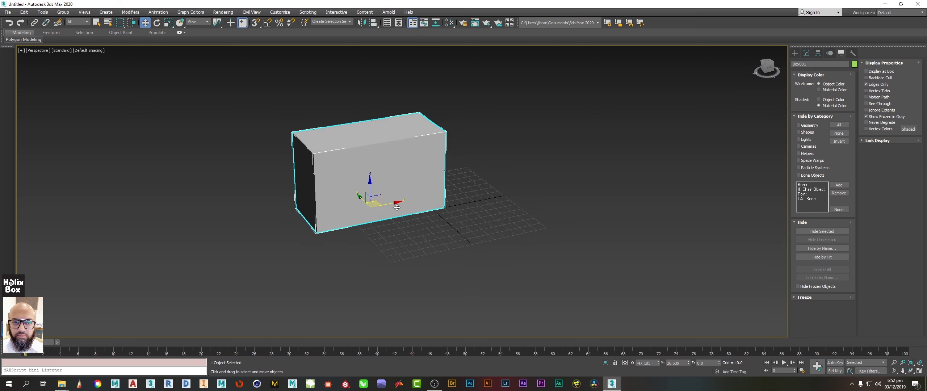
shift+drag(397, 203, 576, 166)
click(482, 213)
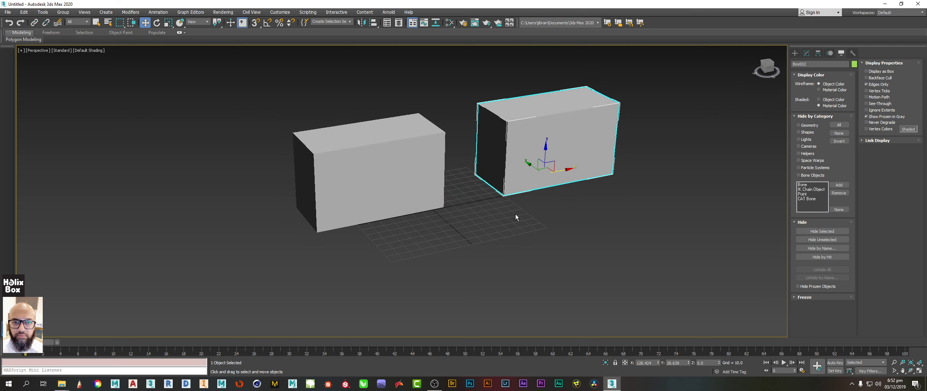
Show the viewport in Wireframe and compare Object Color with Material Color for the boxes' wireframes, ending on Material Color.
click(834, 89)
click(83, 50)
click(116, 124)
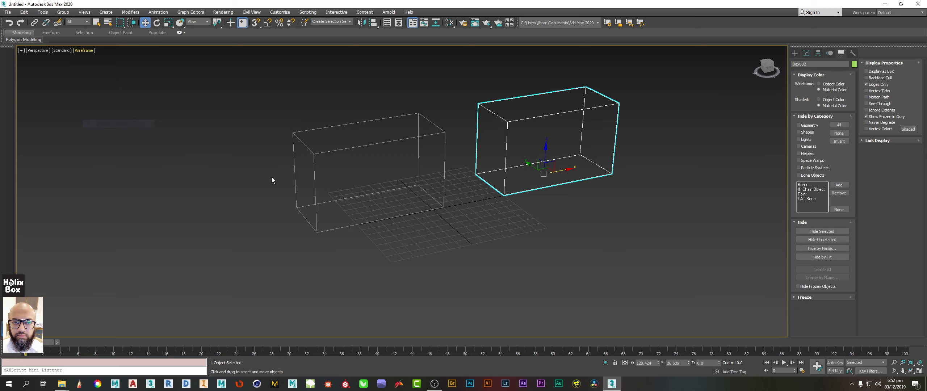
click(374, 71)
middle_drag(456, 94, 427, 108)
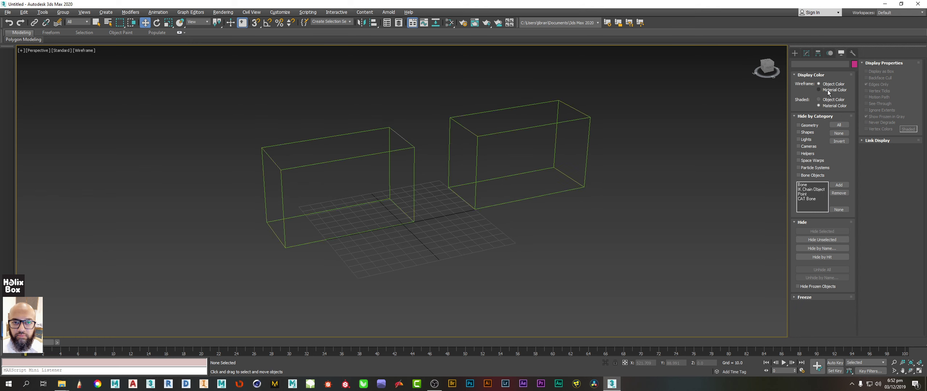
click(828, 91)
Change the cloned box's object color to teal and set the wireframe display color to Object Color.
drag(449, 88, 532, 254)
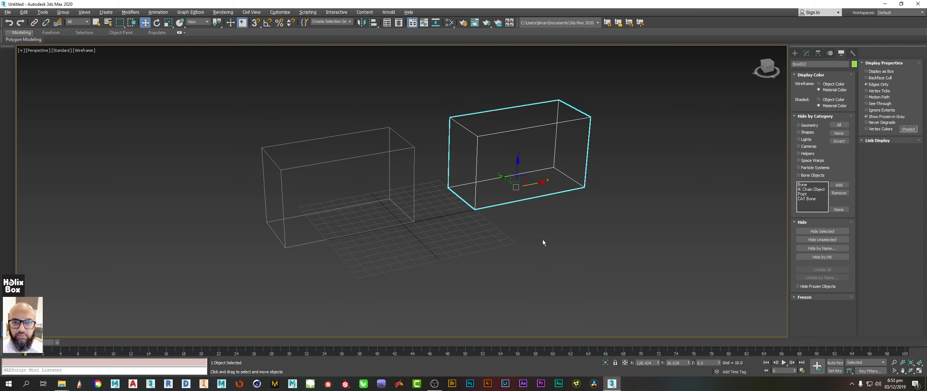
click(855, 64)
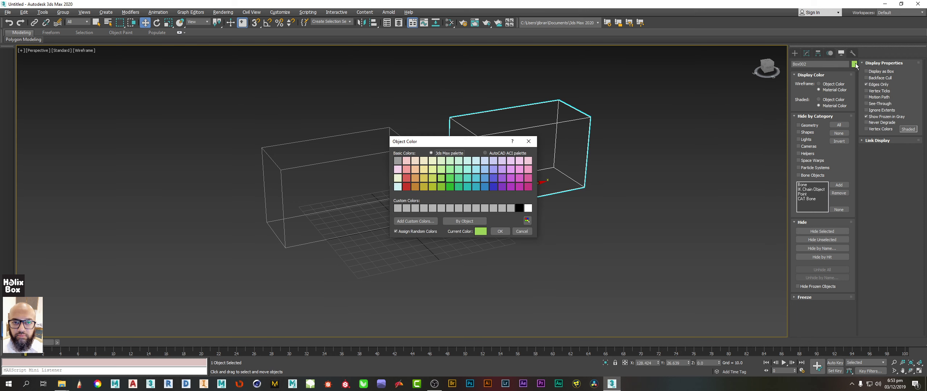
click(467, 170)
click(468, 178)
click(499, 231)
click(499, 267)
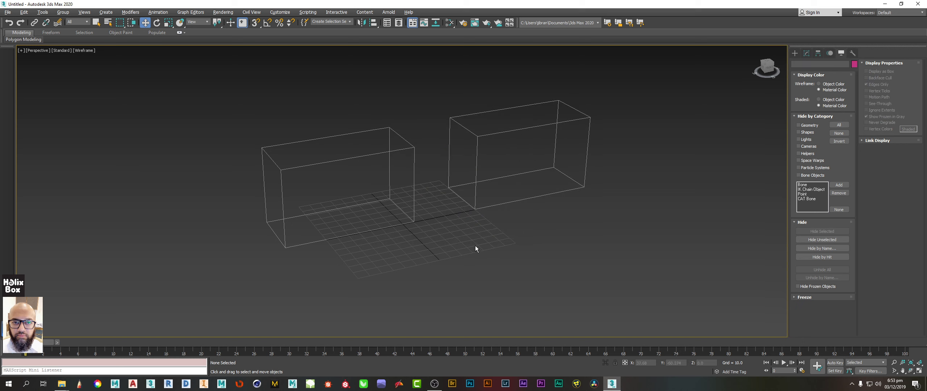
alt+middle_drag(475, 246, 475, 239)
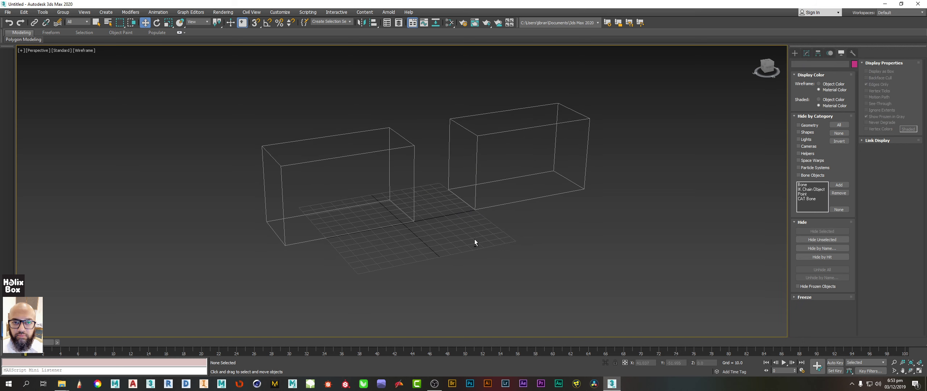
click(825, 84)
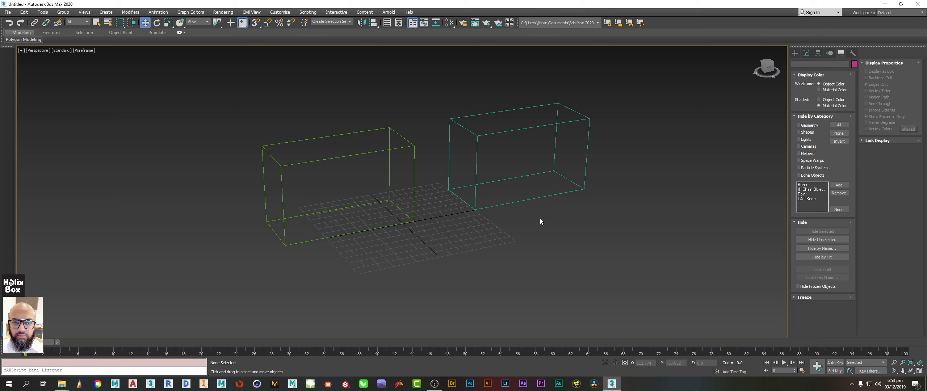